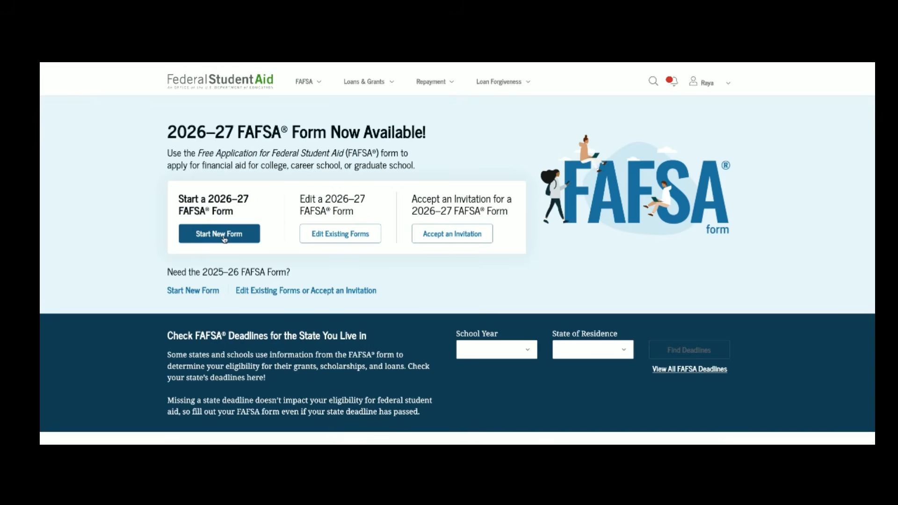
# Step: Start a new 2026–27 FAFSA form as the student and pass the first introduction page
pyautogui.click(224, 238)
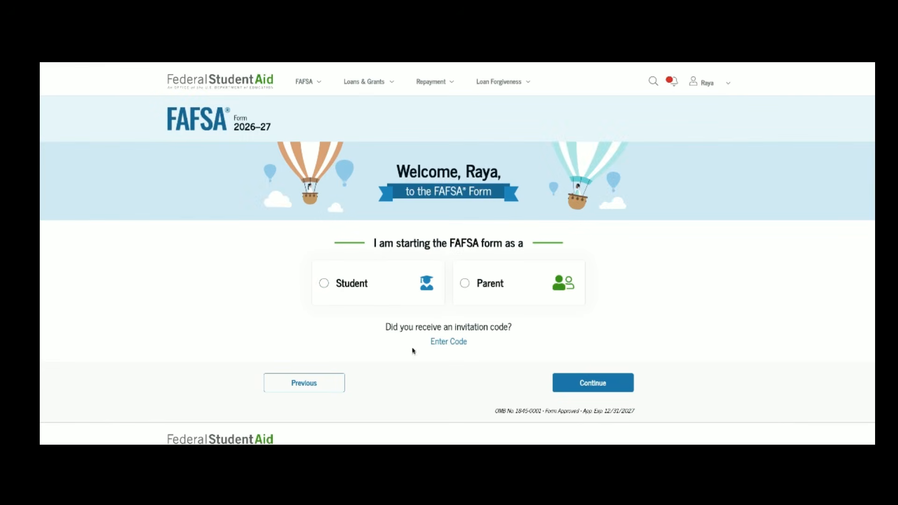
pyautogui.click(383, 291)
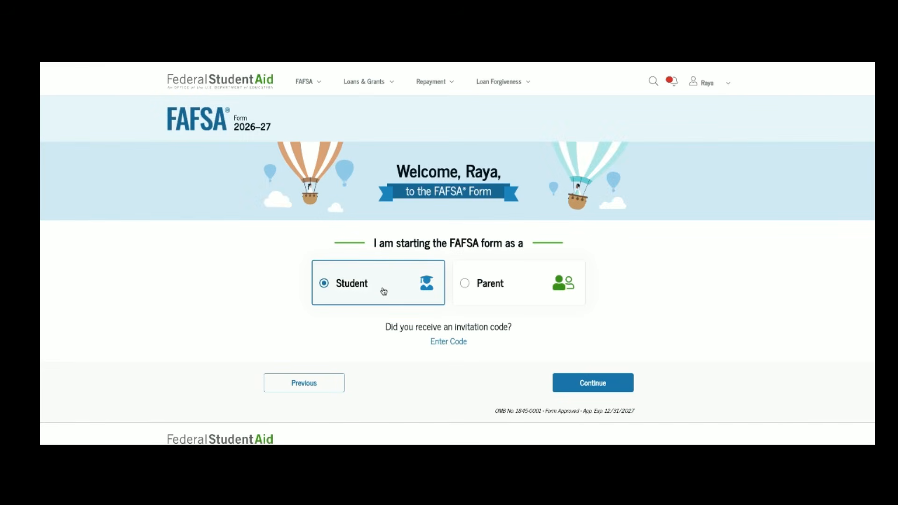
pyautogui.click(575, 382)
pyautogui.scroll(-4, 575, 382)
pyautogui.click(583, 369)
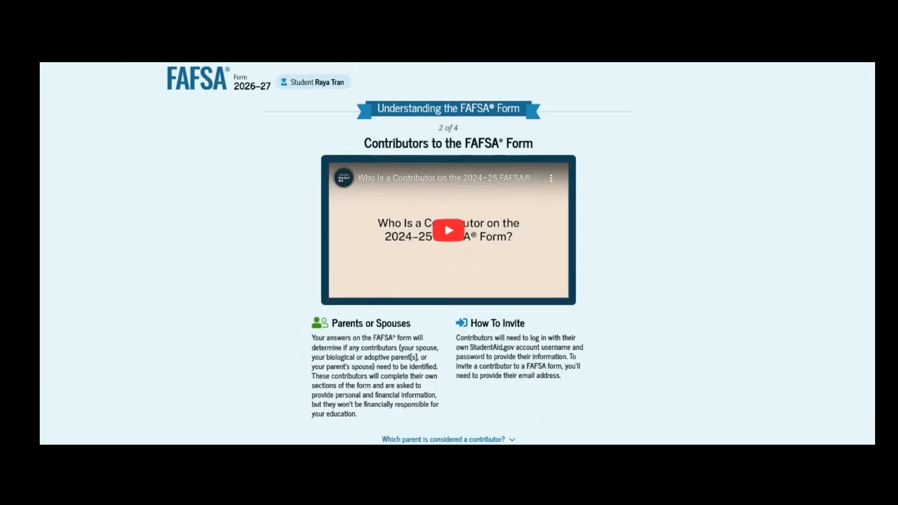
# Step: Move past the contributors and what-to-expect pages and begin the FAFSA form
pyautogui.scroll(-3, 584, 374)
pyautogui.click(585, 363)
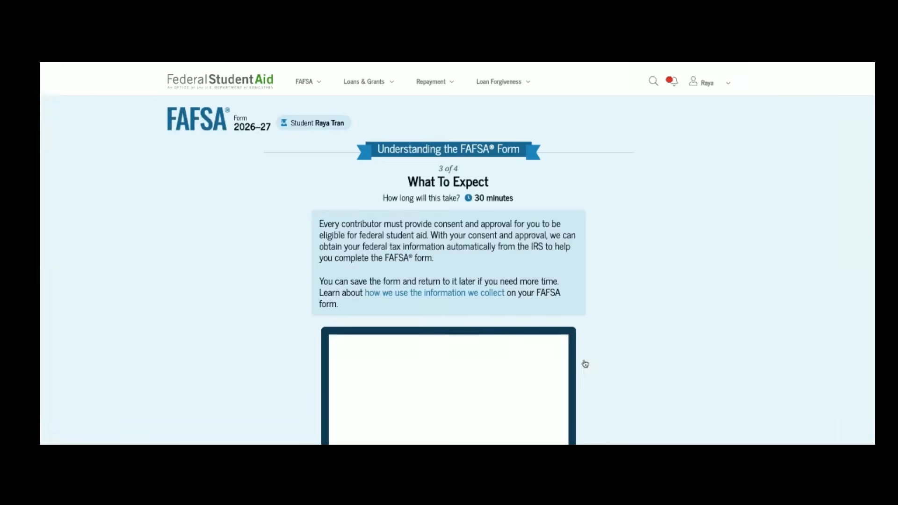
pyautogui.scroll(-3, 585, 364)
pyautogui.click(585, 364)
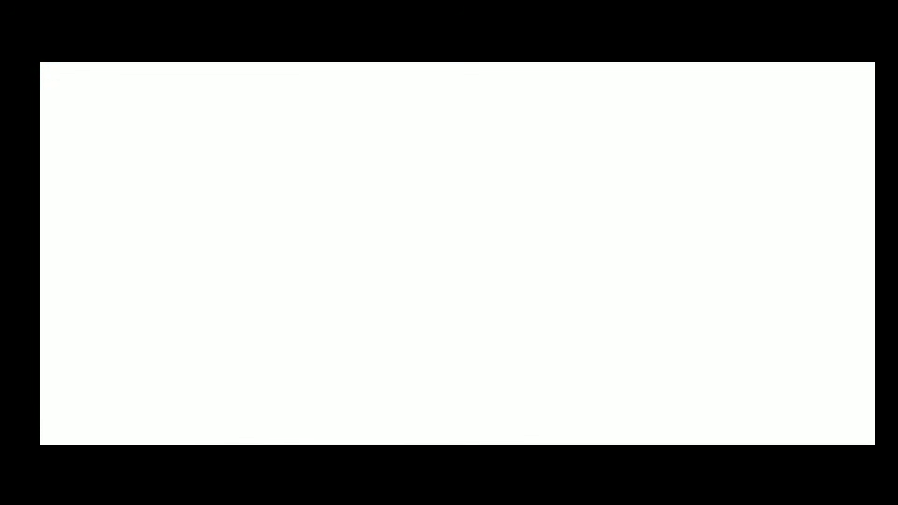
pyautogui.scroll(-3, 581, 375)
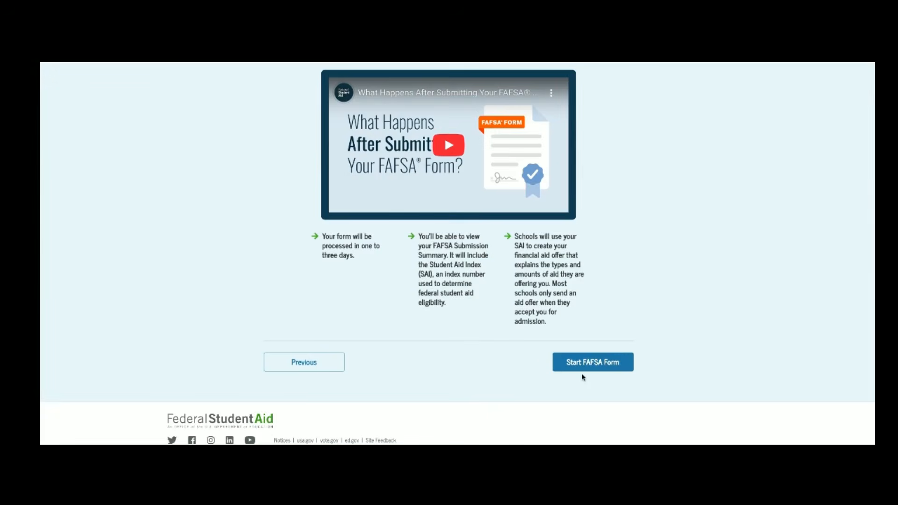
pyautogui.click(584, 368)
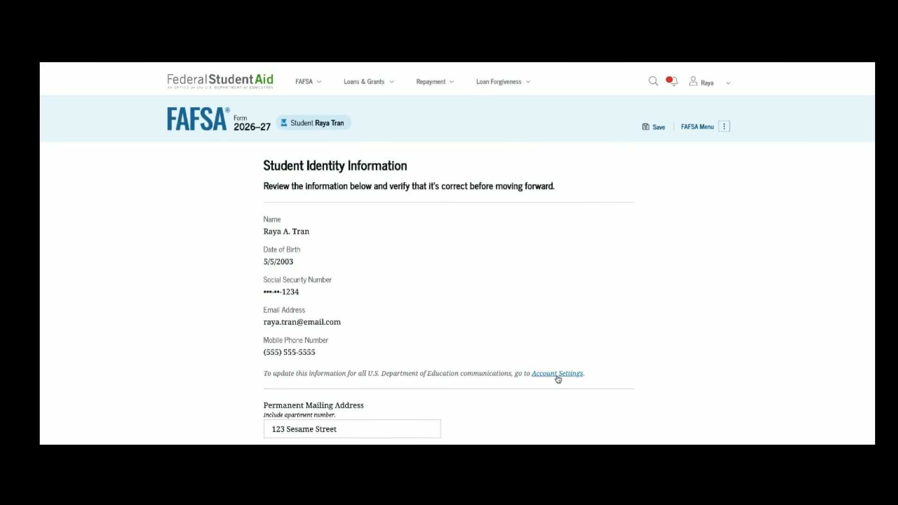
# Step: Accept the prefilled student identity details and permanent mailing address without changes
pyautogui.scroll(-4, 585, 276)
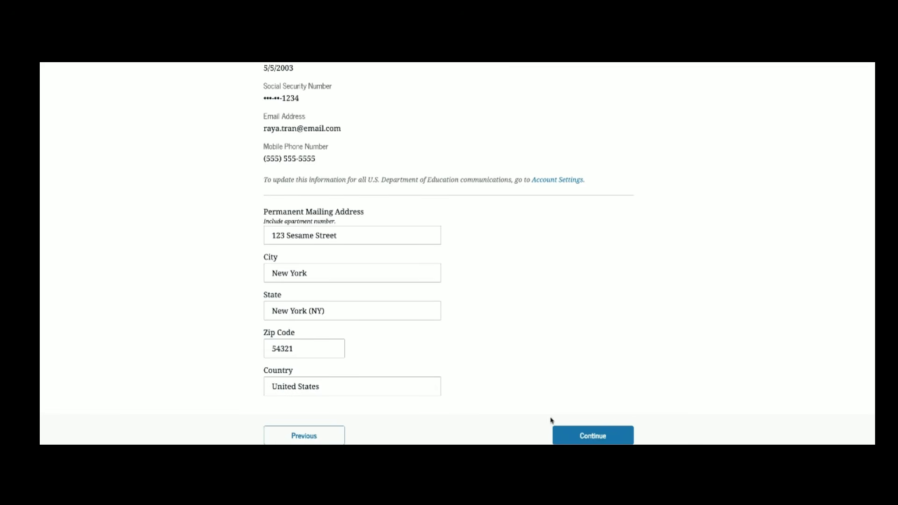
pyautogui.scroll(-1, 543, 419)
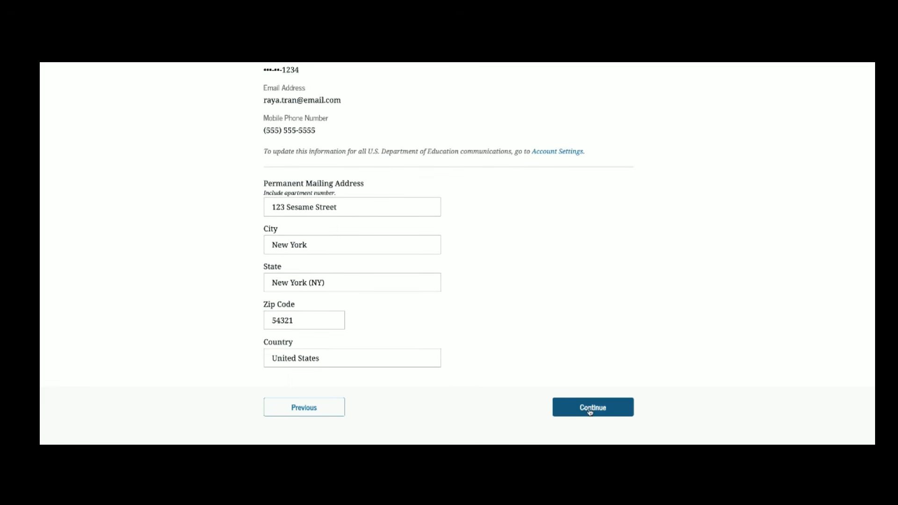
pyautogui.click(590, 409)
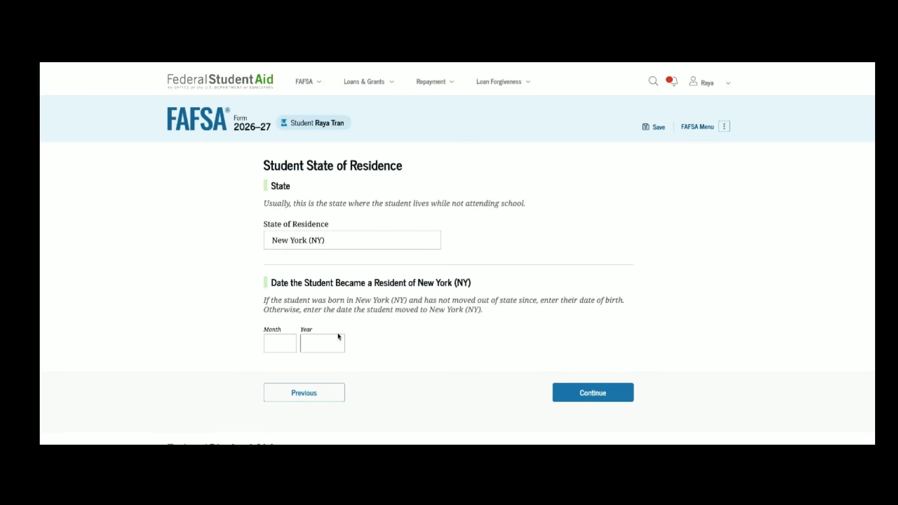
# Step: Enter 09/2009 as the date the student became a New York resident
pyautogui.click(277, 343)
pyautogui.write('09')
pyautogui.write('200')
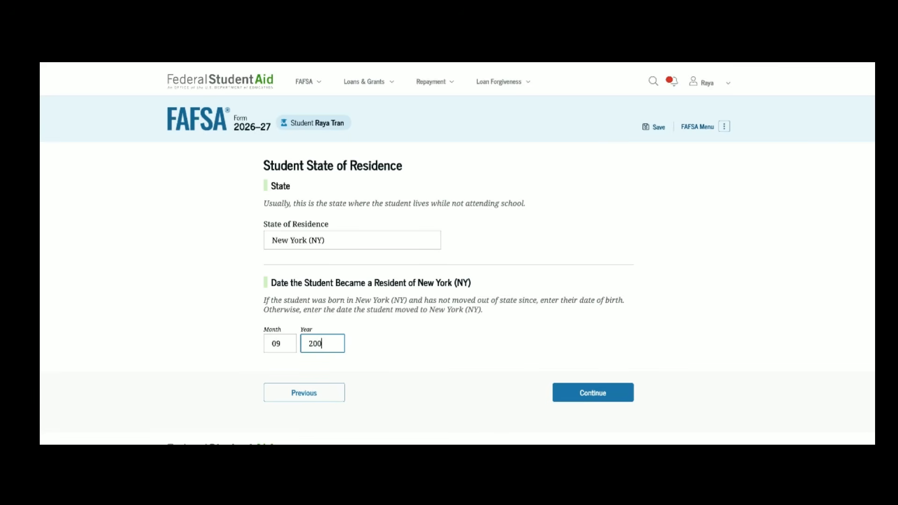
pyautogui.write('9')
pyautogui.click(588, 394)
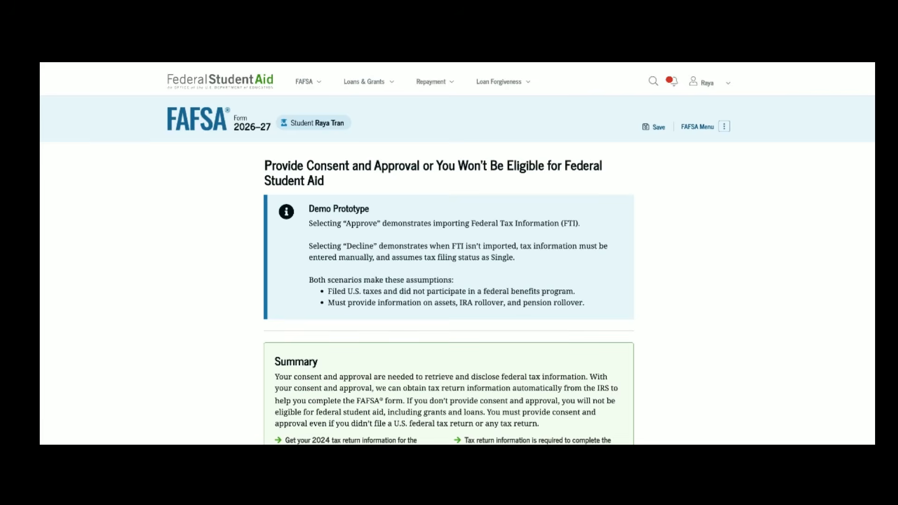
# Step: Approve consent to import the student's federal tax information from the IRS
pyautogui.scroll(-3, 457, 253)
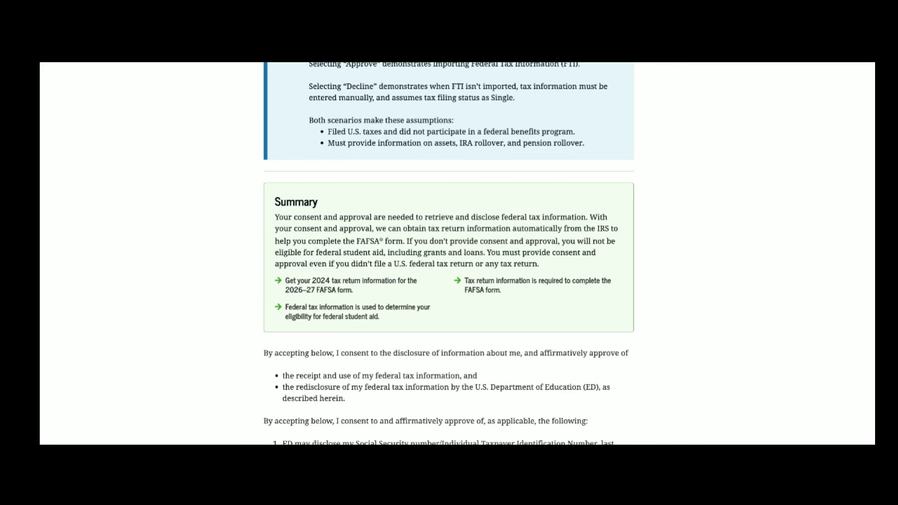
pyautogui.scroll(-18, 449, 253)
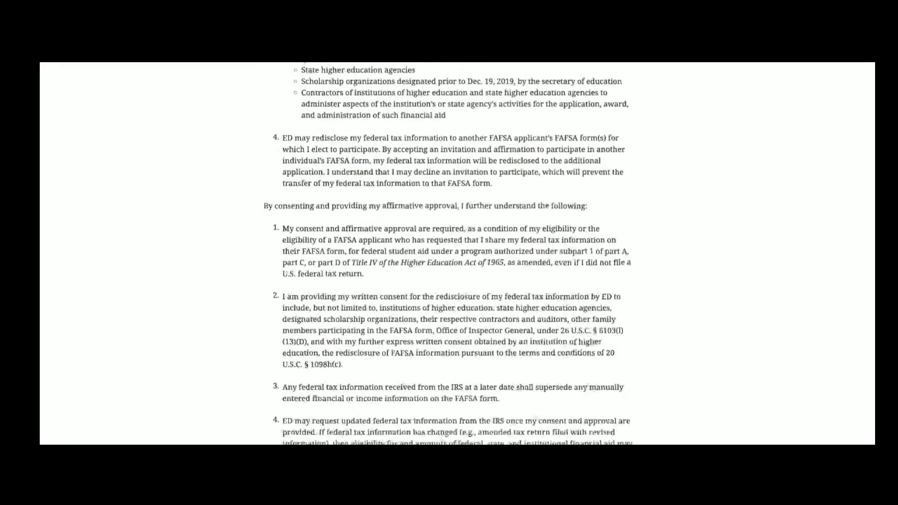
pyautogui.scroll(-7, 592, 385)
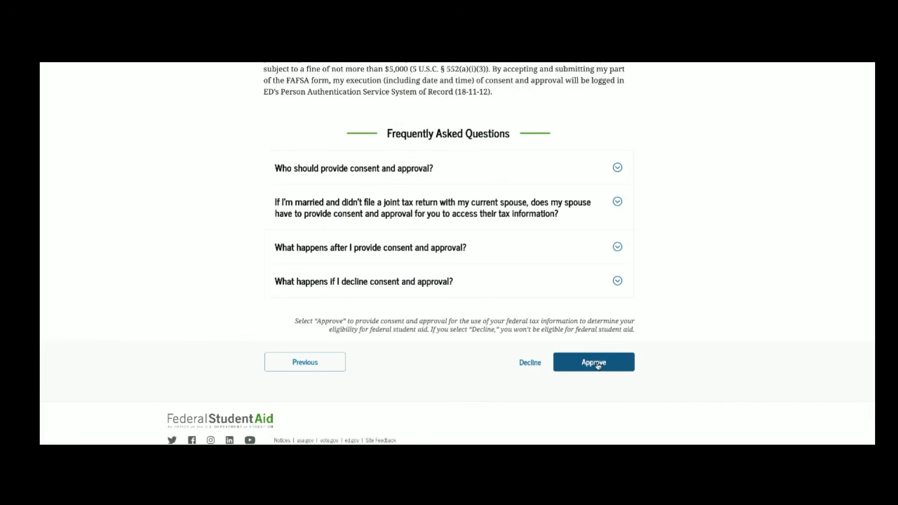
pyautogui.click(594, 363)
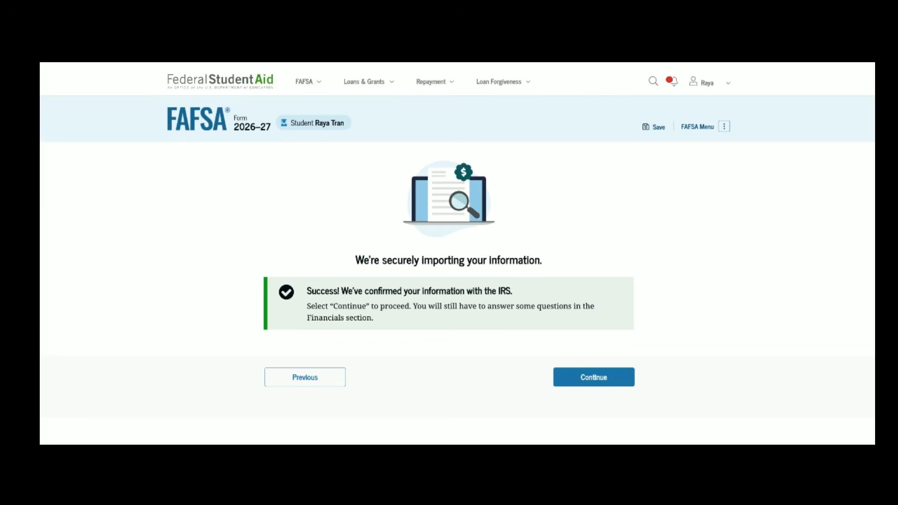
# Step: Continue past the IRS import success message to Your Personal Circumstances
pyautogui.click(591, 378)
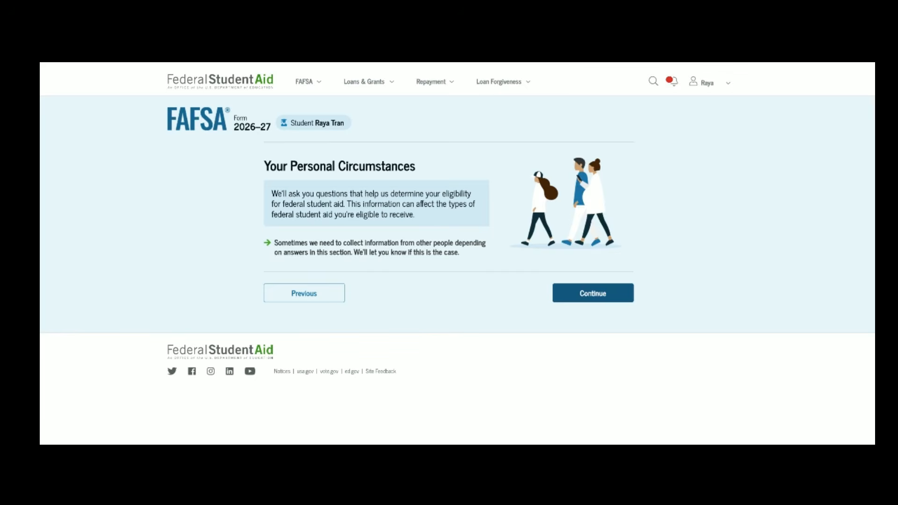
# Step: Answer the student's marital status as Single (never married)
pyautogui.click(593, 293)
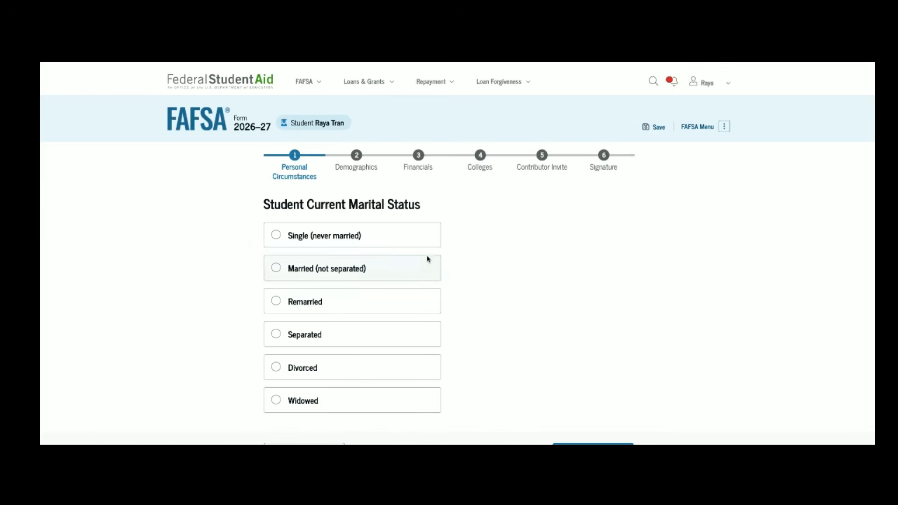
pyautogui.click(397, 244)
pyautogui.scroll(-3, 474, 280)
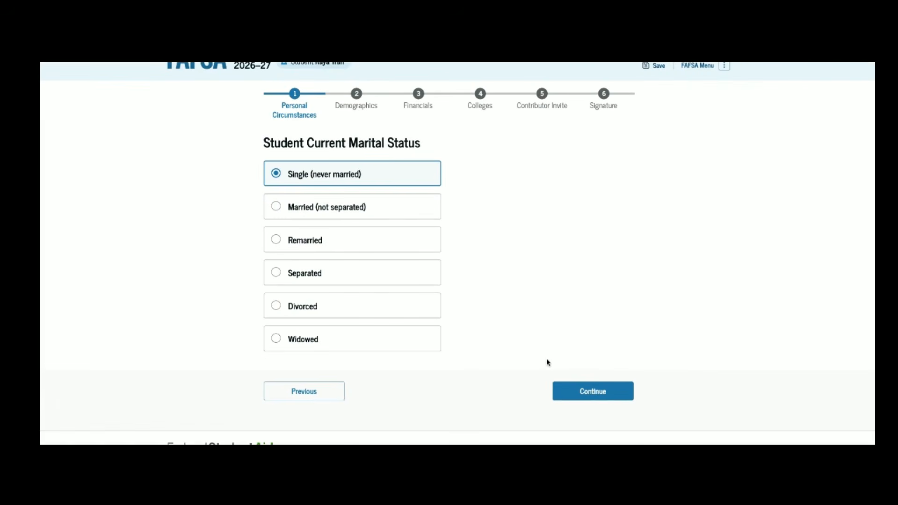
pyautogui.click(575, 397)
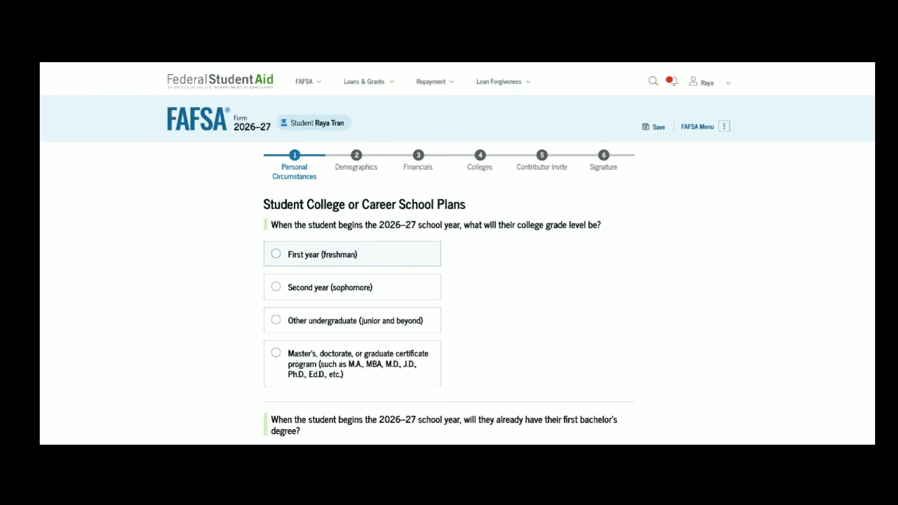
# Step: Set grade level to First year (freshman) with no bachelor's degree yet
pyautogui.click(322, 254)
pyautogui.scroll(-3, 550, 351)
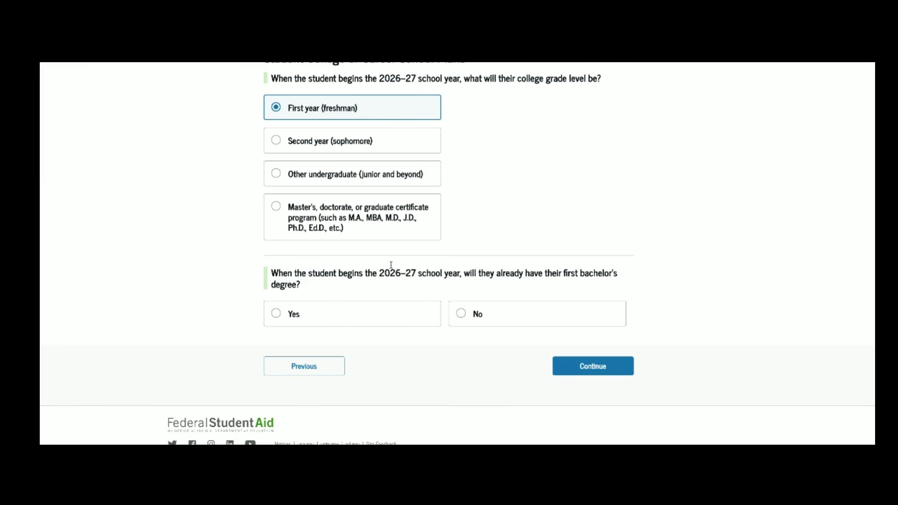
pyautogui.click(485, 311)
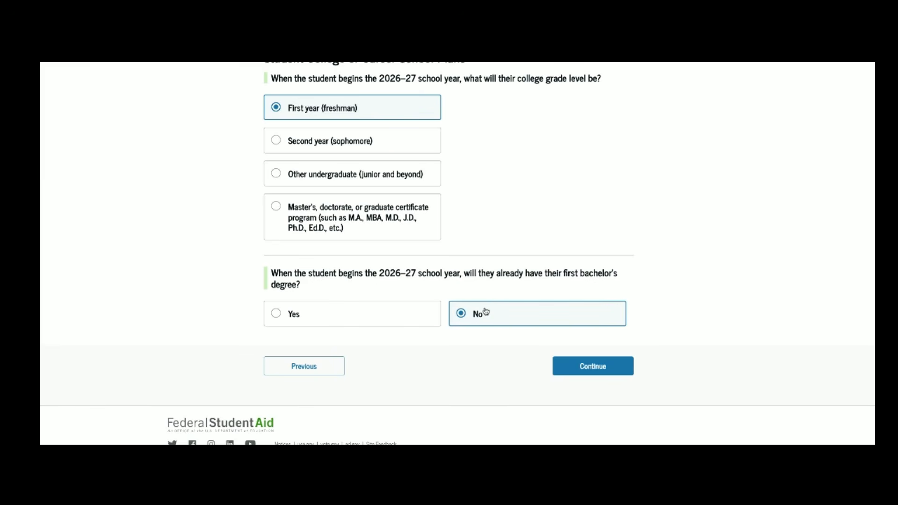
pyautogui.click(585, 367)
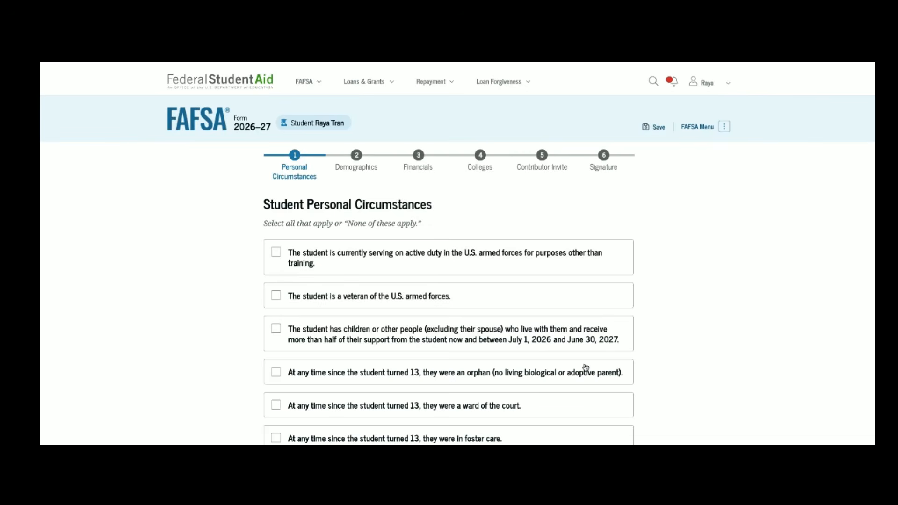
# Step: Mark 'None of these apply' on the student personal circumstances checklist
pyautogui.scroll(-2, 585, 367)
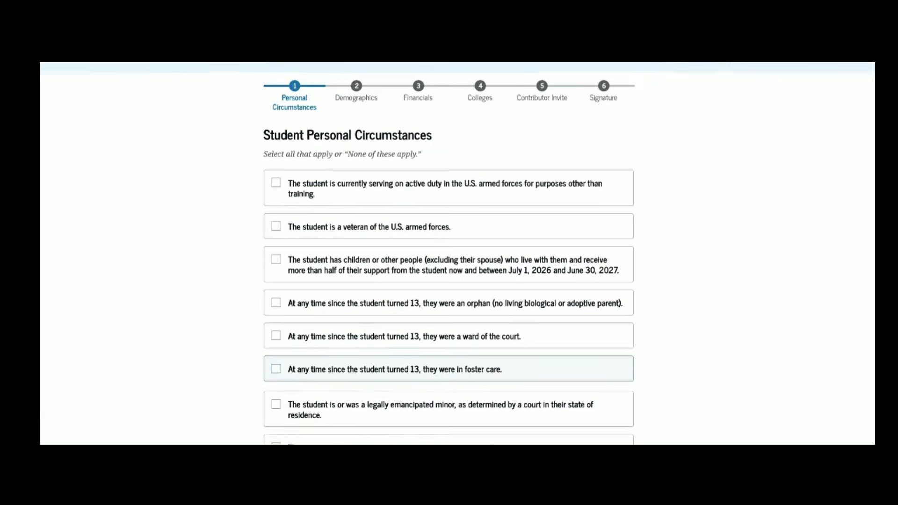
pyautogui.scroll(-1, 585, 367)
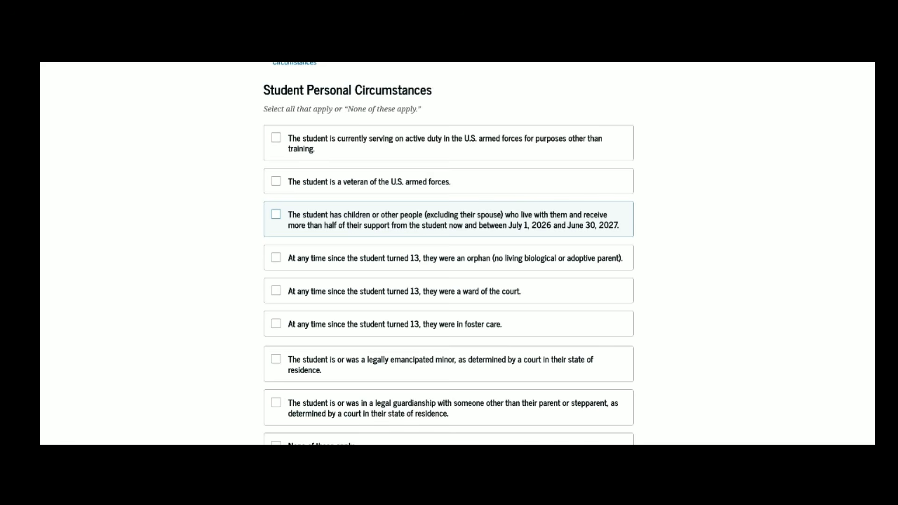
pyautogui.scroll(-2, 449, 232)
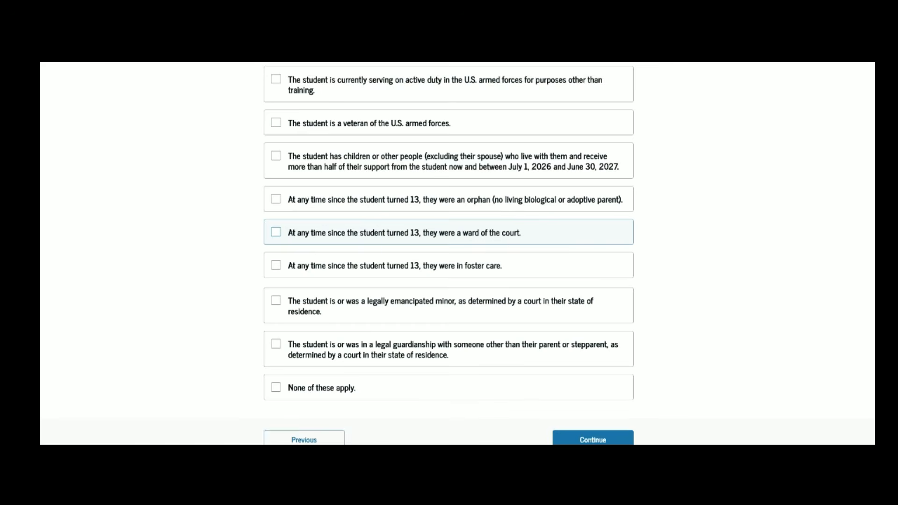
pyautogui.scroll(-2, 503, 280)
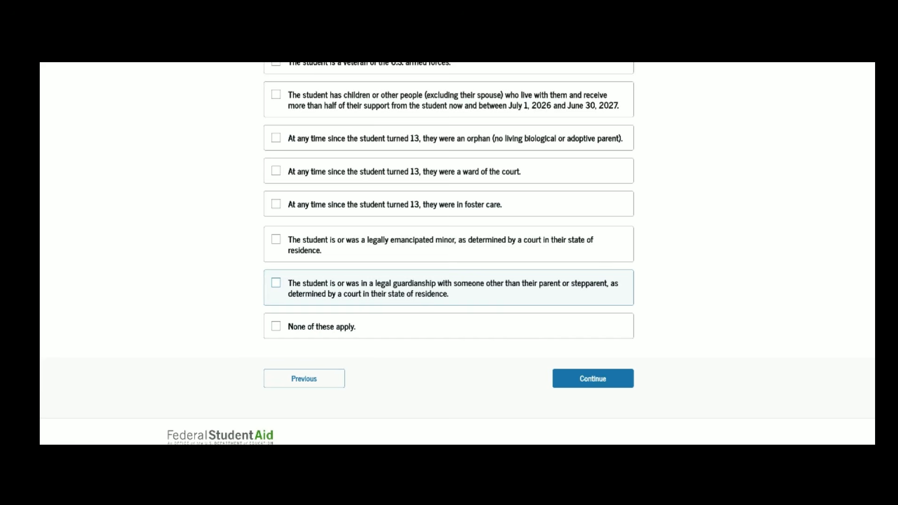
pyautogui.click(449, 327)
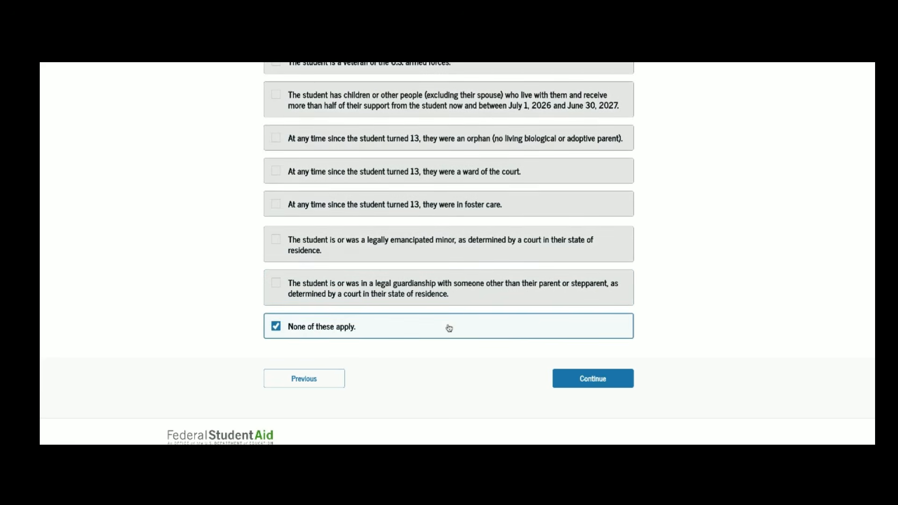
pyautogui.click(588, 373)
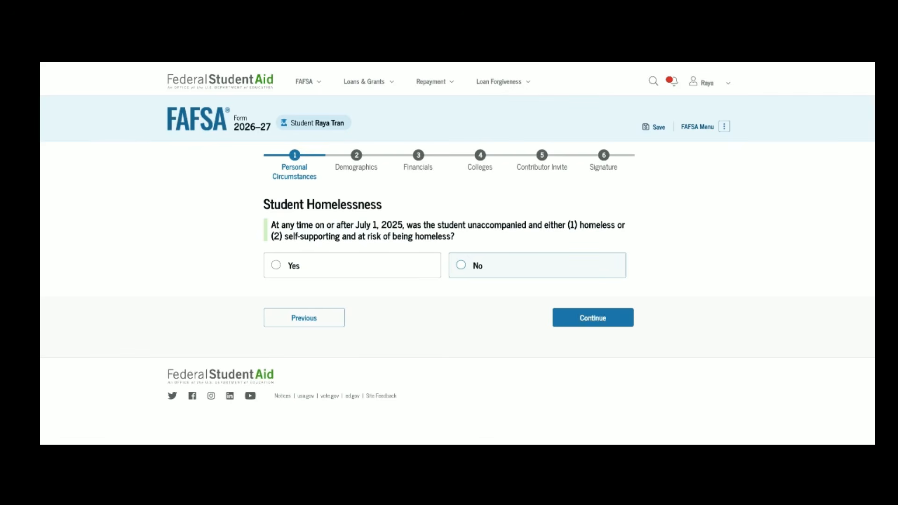
# Step: Answer No to both the homelessness and the unusual circumstances questions
pyautogui.click(477, 265)
pyautogui.click(574, 316)
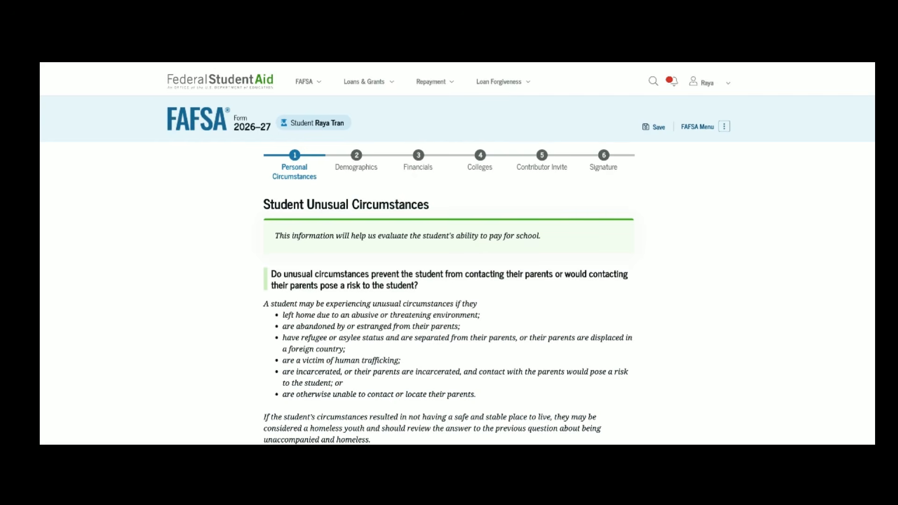
pyautogui.scroll(-2, 457, 253)
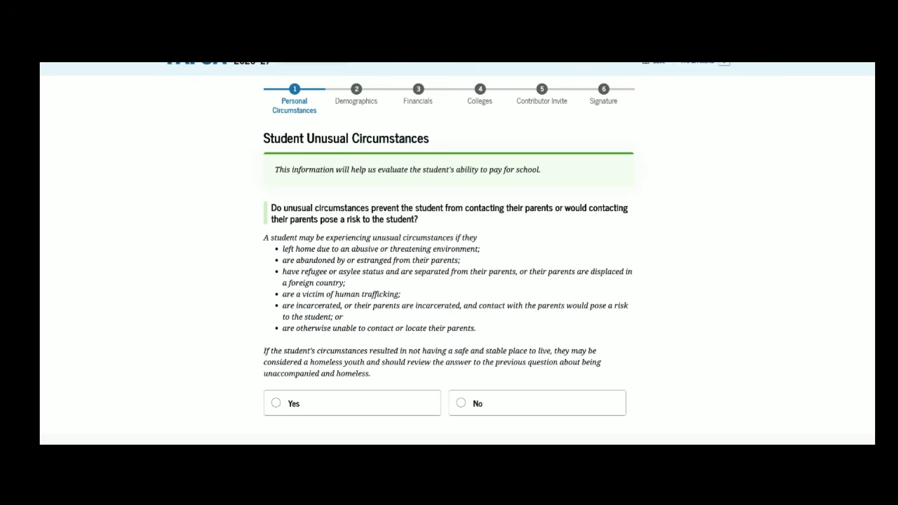
pyautogui.scroll(-1, 449, 253)
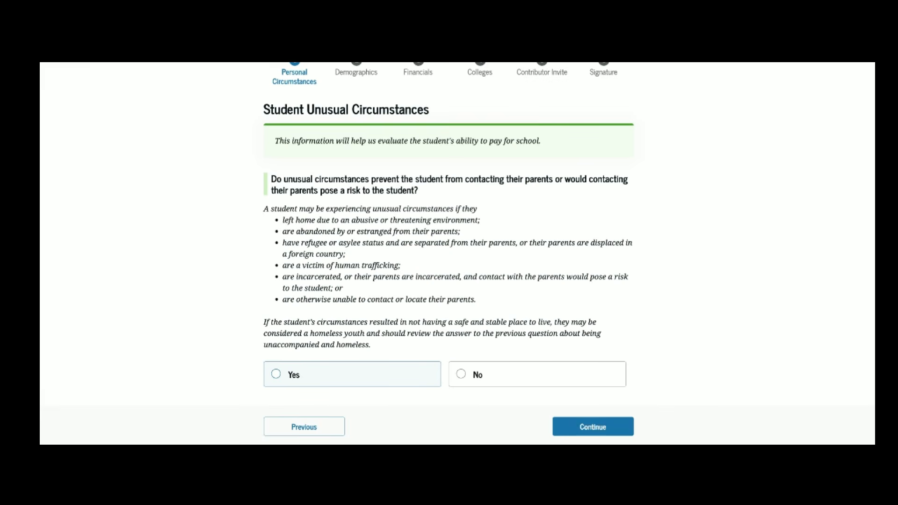
pyautogui.click(480, 375)
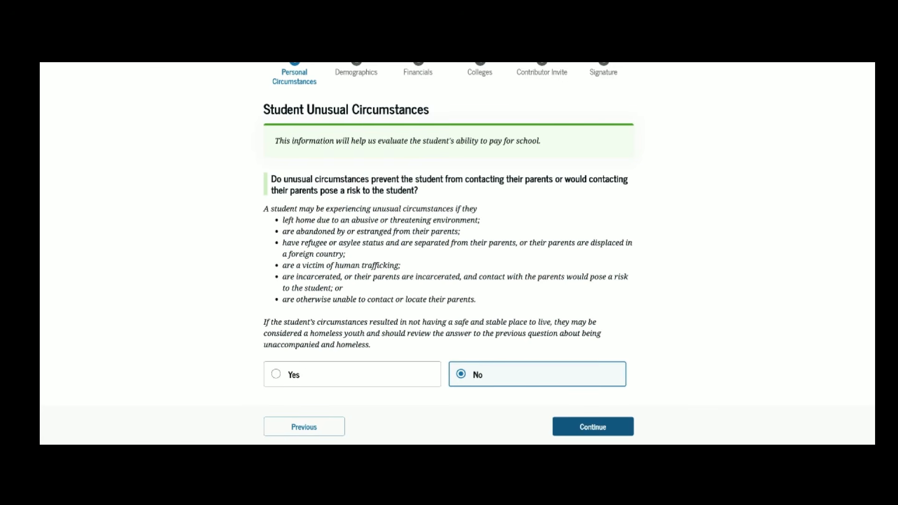
pyautogui.click(592, 426)
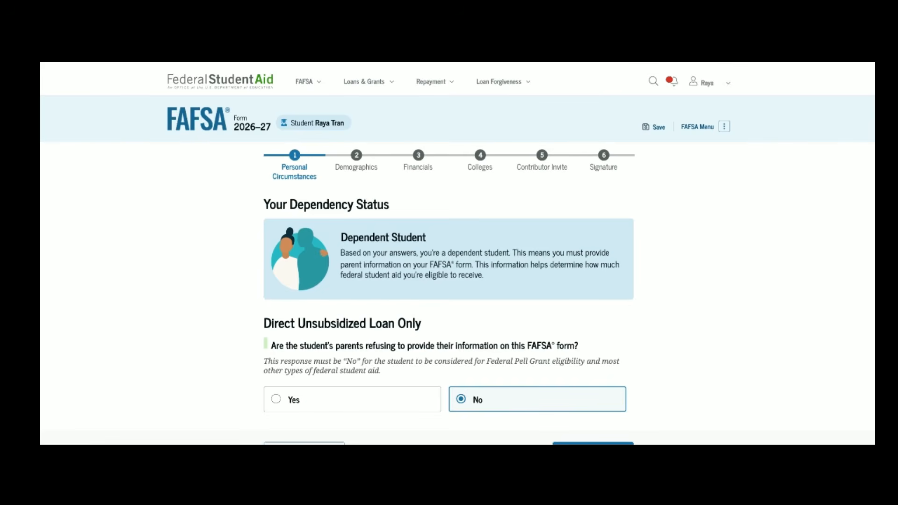
pyautogui.scroll(-1, 457, 255)
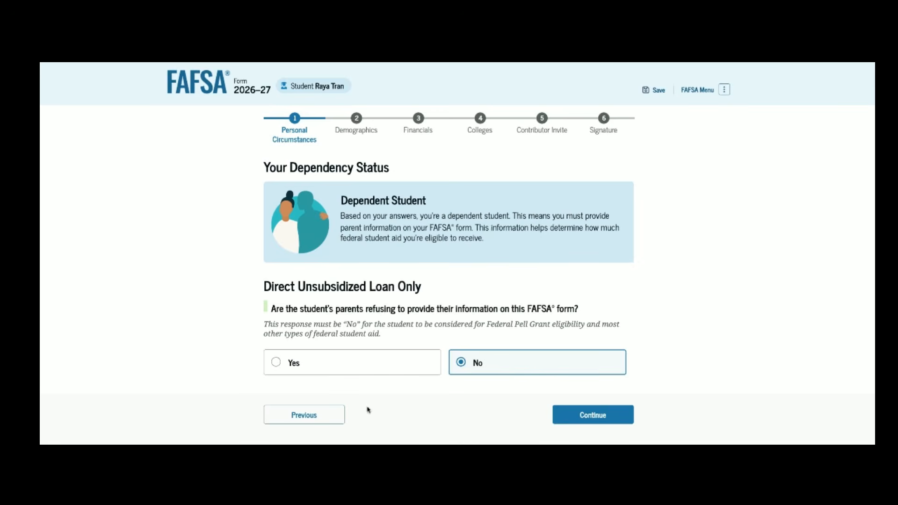
pyautogui.scroll(-1, 433, 403)
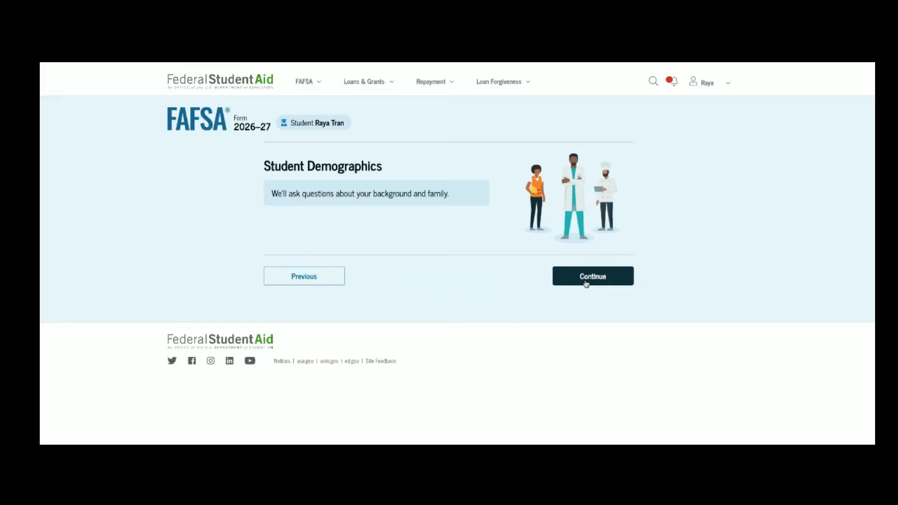
# Step: Record the student's sex as Female
pyautogui.click(585, 282)
pyautogui.scroll(-1, 550, 358)
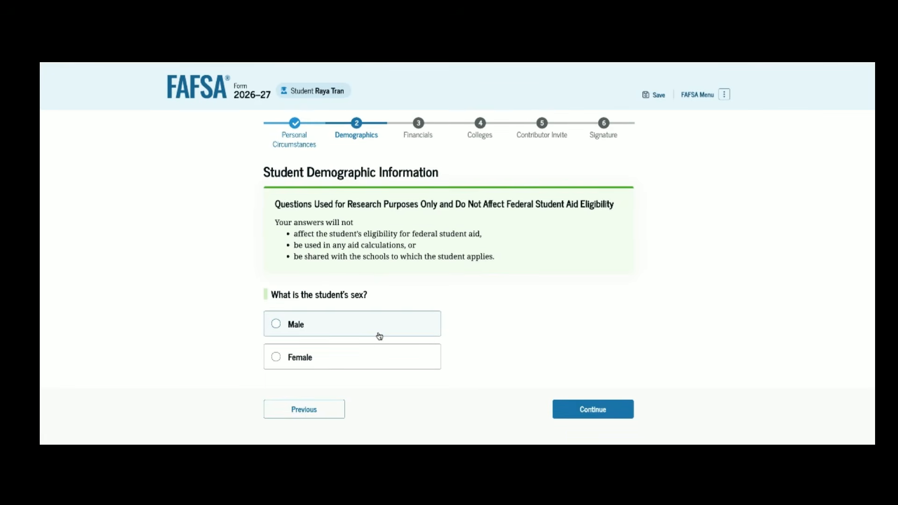
pyautogui.click(366, 359)
pyautogui.click(576, 408)
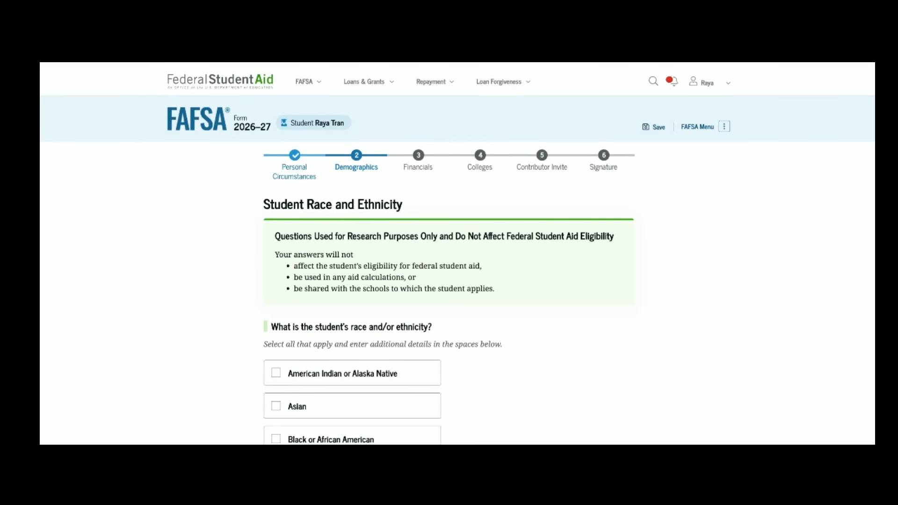
# Step: Mark the student's ethnicity as Hispanic or Latino, with Puerto Rican origin
pyautogui.scroll(-5, 535, 356)
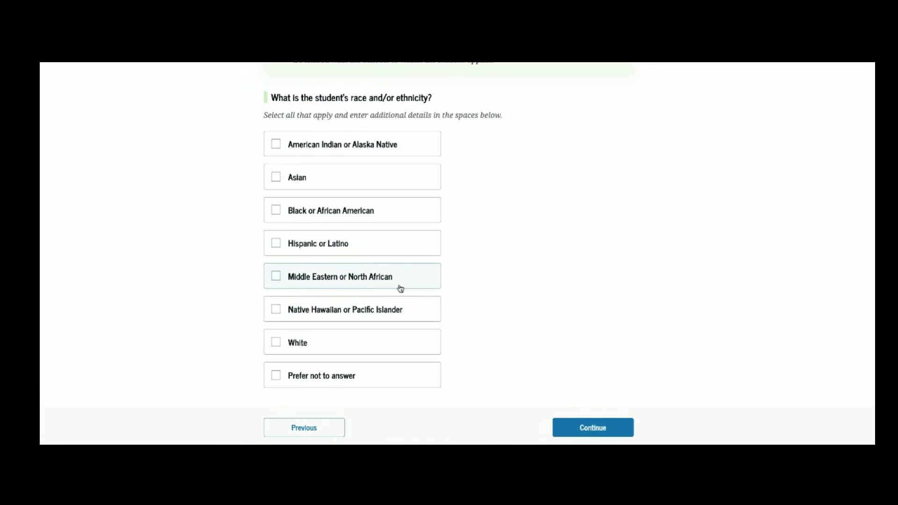
pyautogui.click(357, 249)
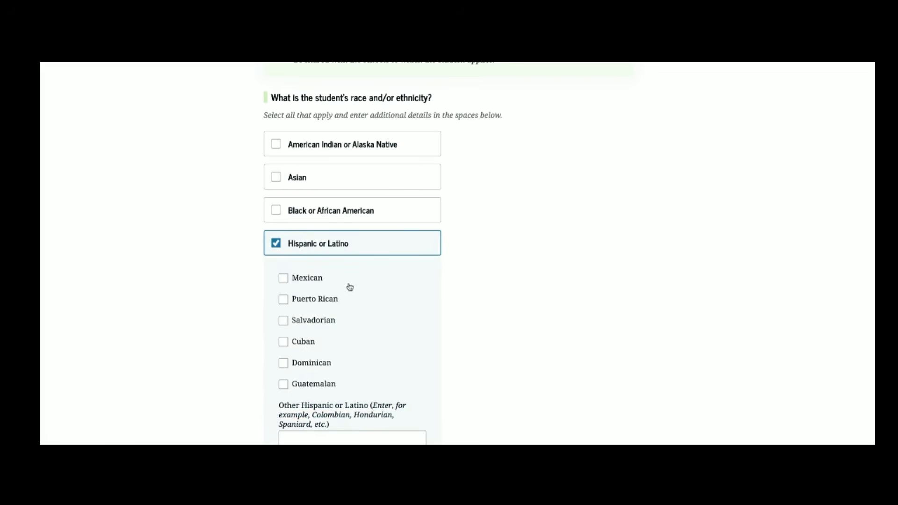
pyautogui.click(324, 303)
pyautogui.scroll(-4, 324, 304)
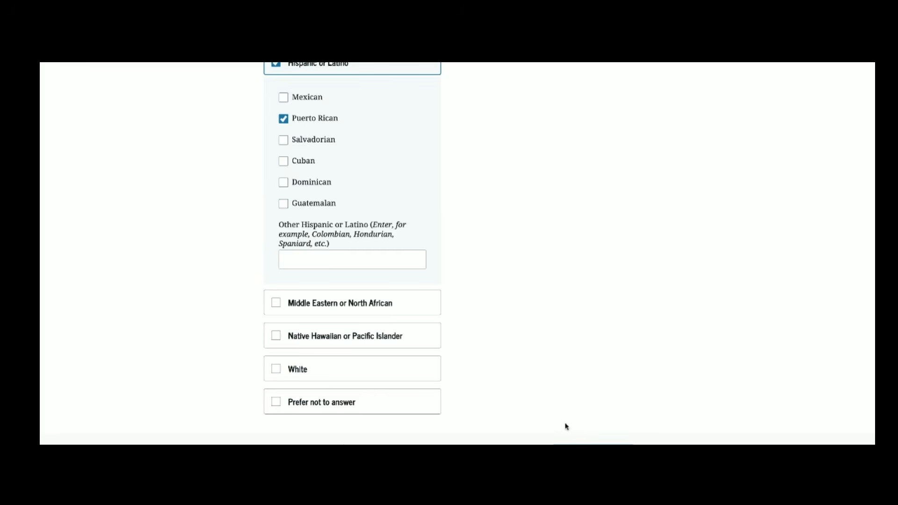
pyautogui.scroll(-1, 561, 421)
pyautogui.click(574, 429)
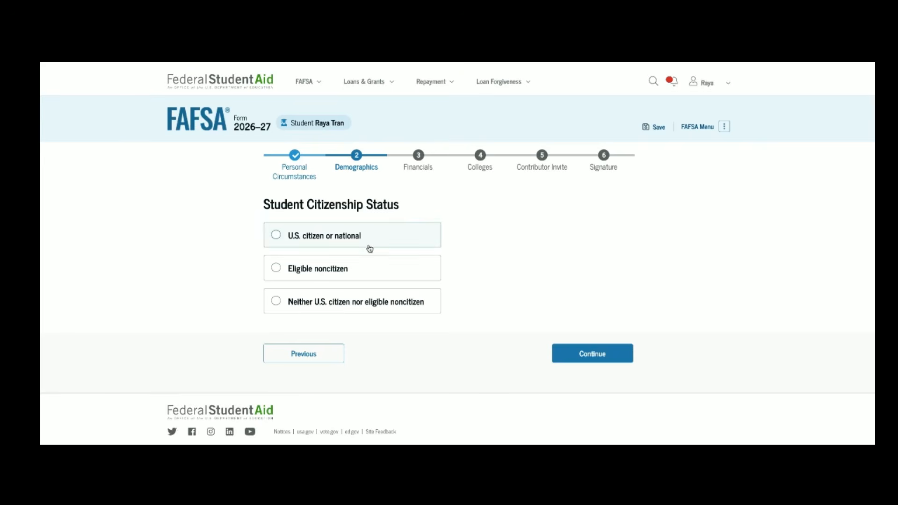
# Step: Select 'U.S. citizen or national' as the student's citizenship status
pyautogui.click(368, 242)
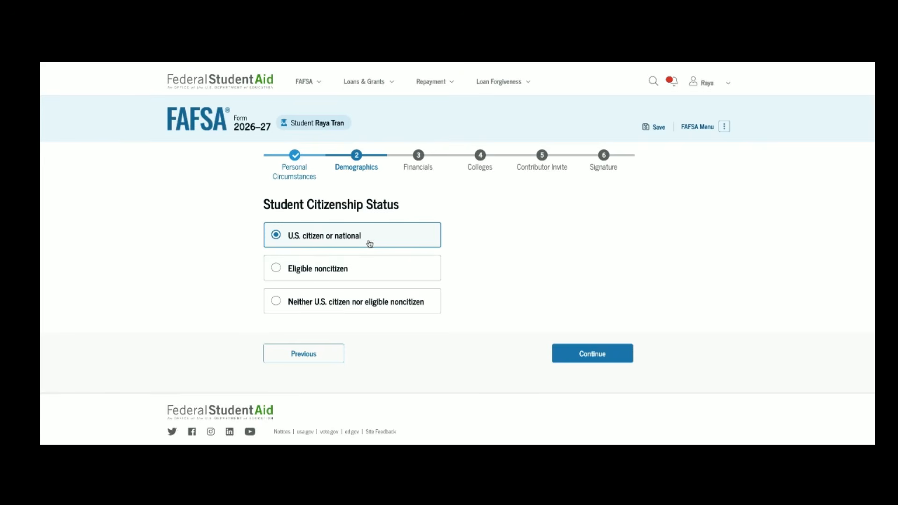
pyautogui.click(579, 355)
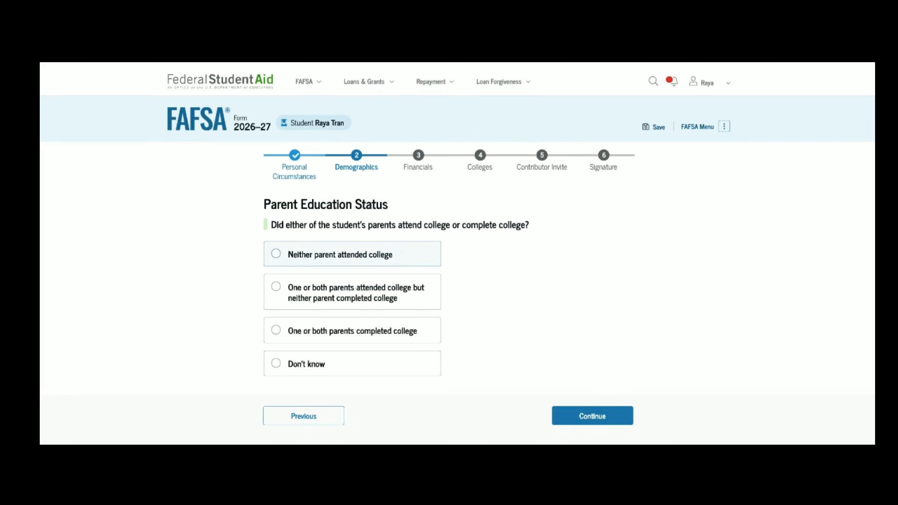
# Step: Answer 'Neither parent attended college' for parent education and continue
pyautogui.click(340, 254)
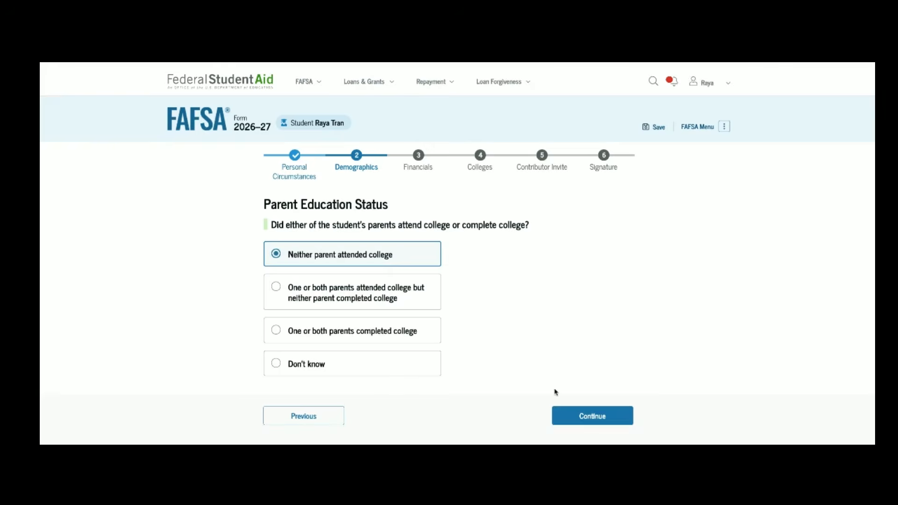
pyautogui.click(577, 414)
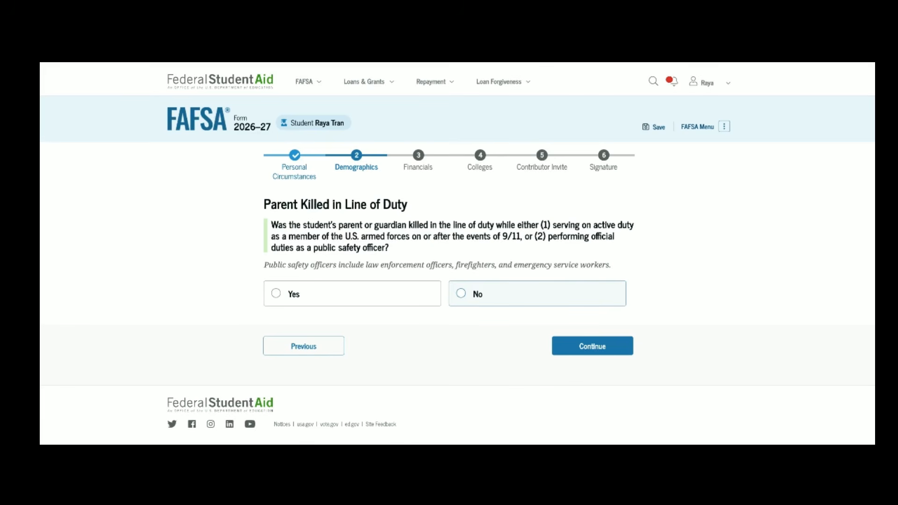
# Step: Answer No to the parent killed in line of duty question, then choose High school diploma
pyautogui.click(537, 293)
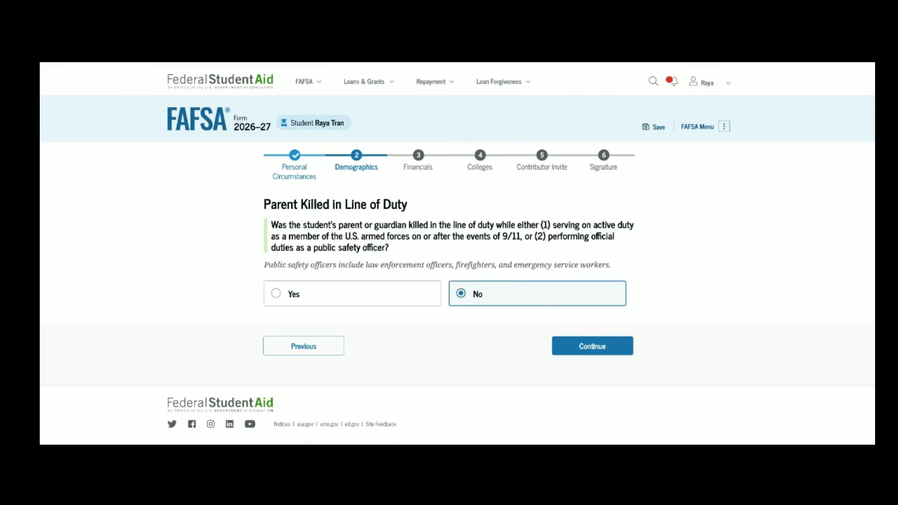
pyautogui.click(571, 354)
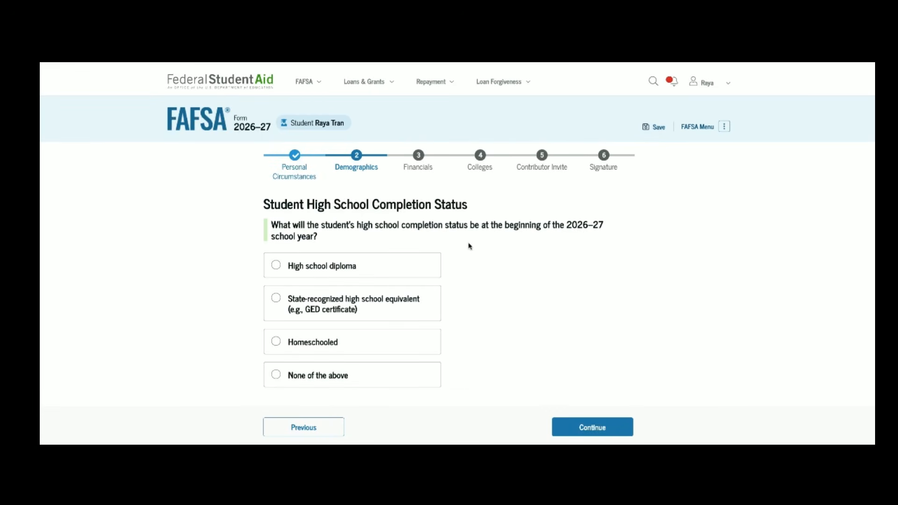
pyautogui.click(417, 270)
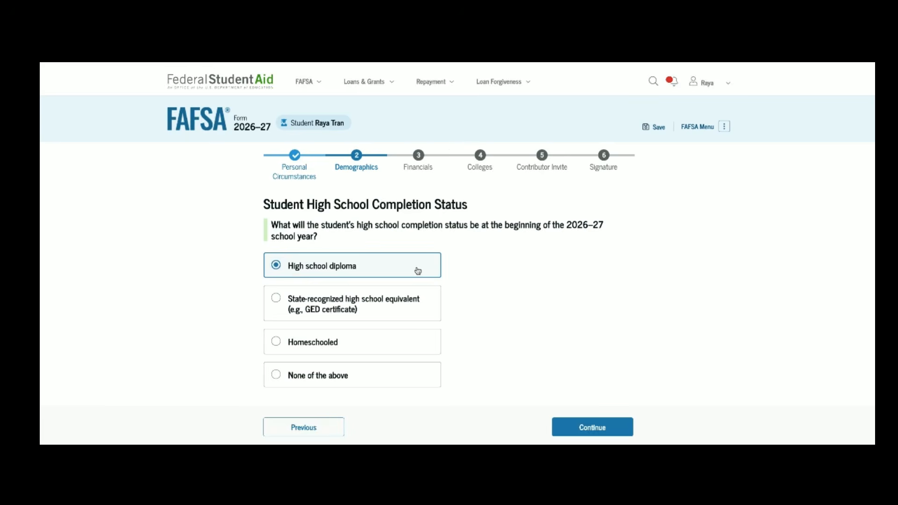
pyautogui.scroll(-2, 411, 281)
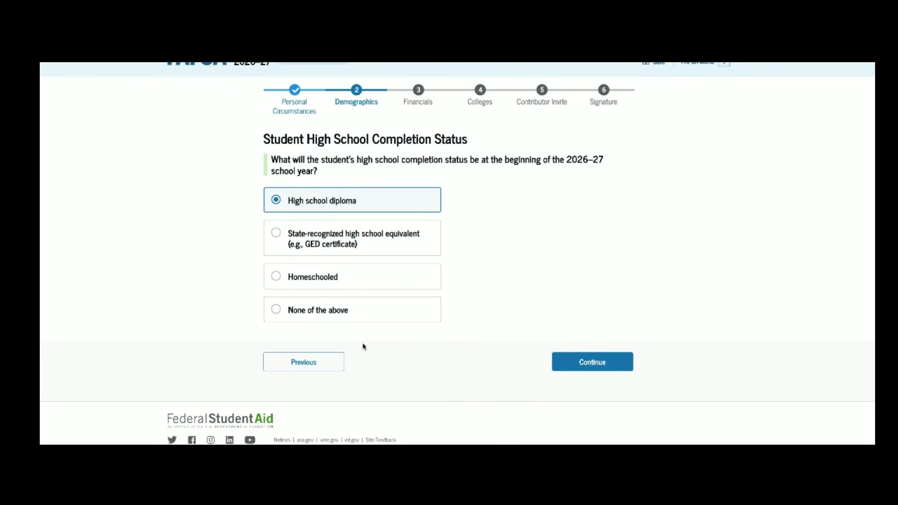
# Step: Set the high school search location to Bassett, New York (NY)
pyautogui.click(567, 361)
pyautogui.click(331, 315)
pyautogui.write('new')
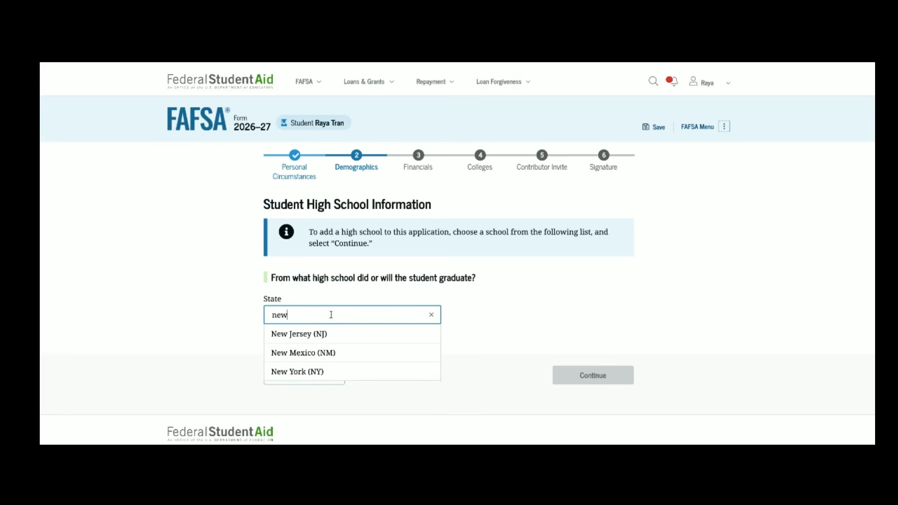
pyautogui.click(295, 371)
pyautogui.click(296, 353)
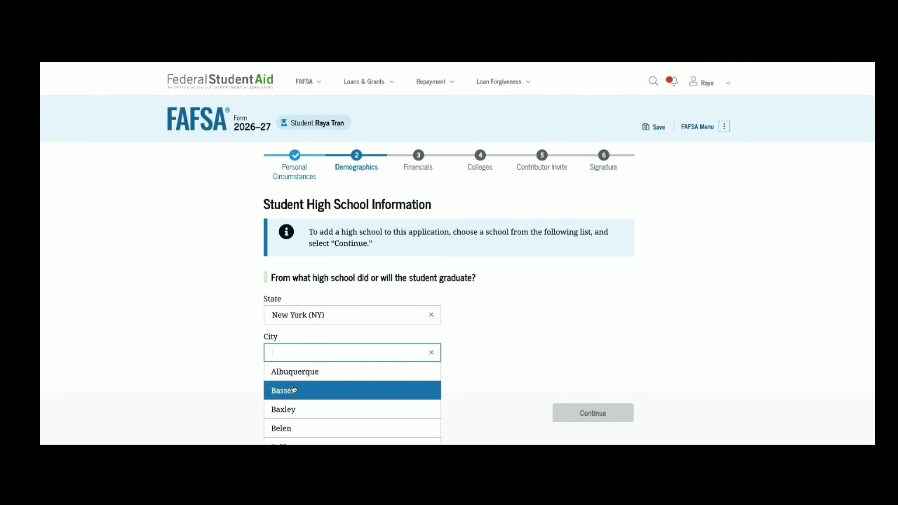
pyautogui.click(293, 390)
# Step: Search Bassett schools, pick Bassett High and confirm it as the student's high school
pyautogui.scroll(-1, 297, 382)
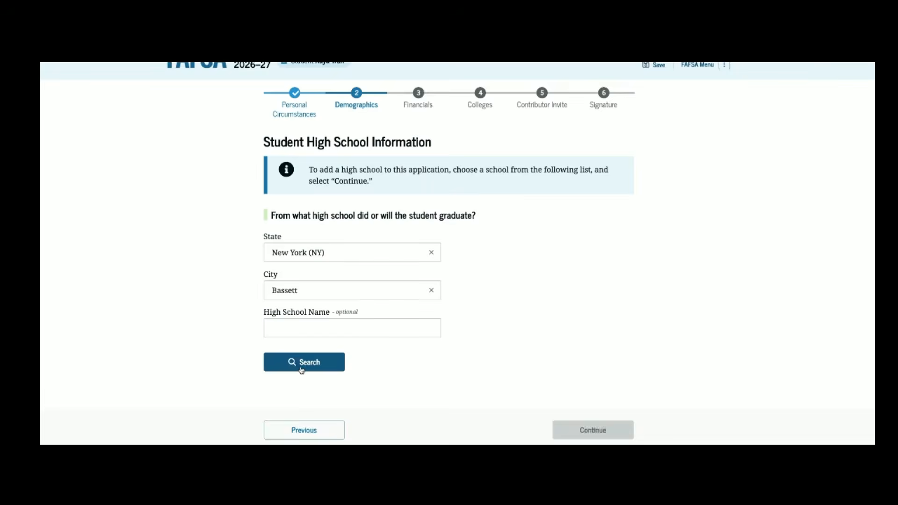
pyautogui.click(302, 369)
pyautogui.scroll(-2, 302, 369)
pyautogui.click(306, 343)
pyautogui.scroll(-1, 321, 343)
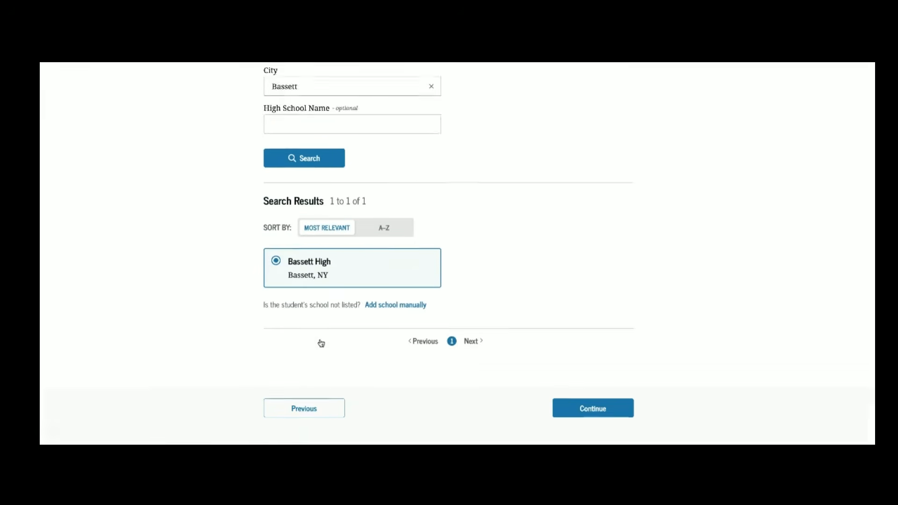
pyautogui.scroll(-1, 320, 343)
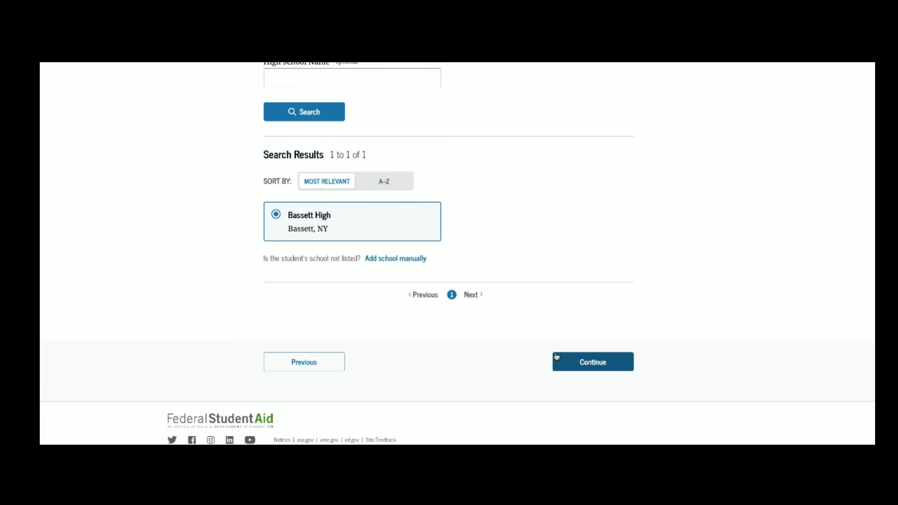
pyautogui.click(569, 361)
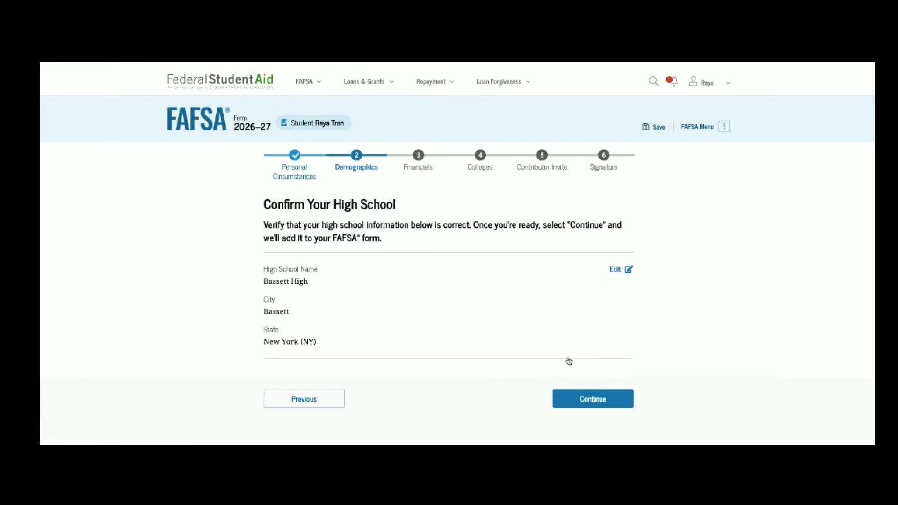
pyautogui.click(574, 399)
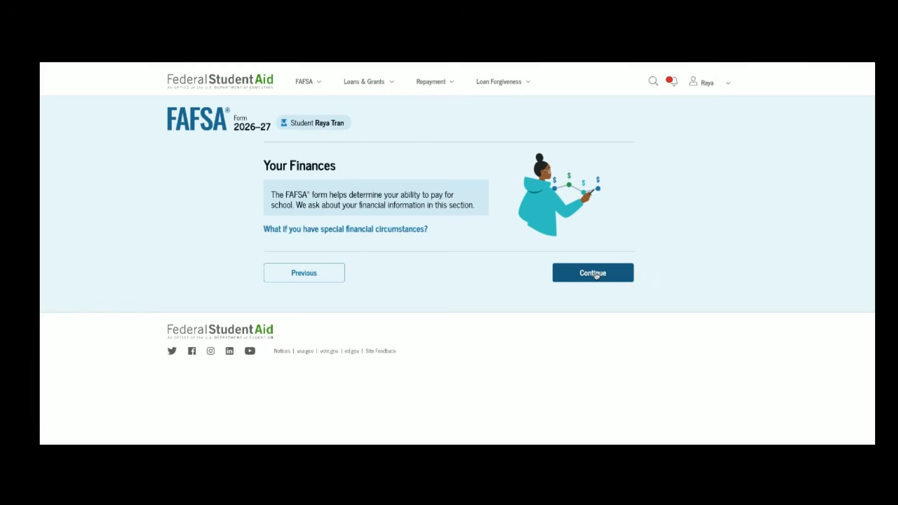
# Step: Continue past the Your Finances intro to the Student 2024 tax return questions
pyautogui.click(595, 274)
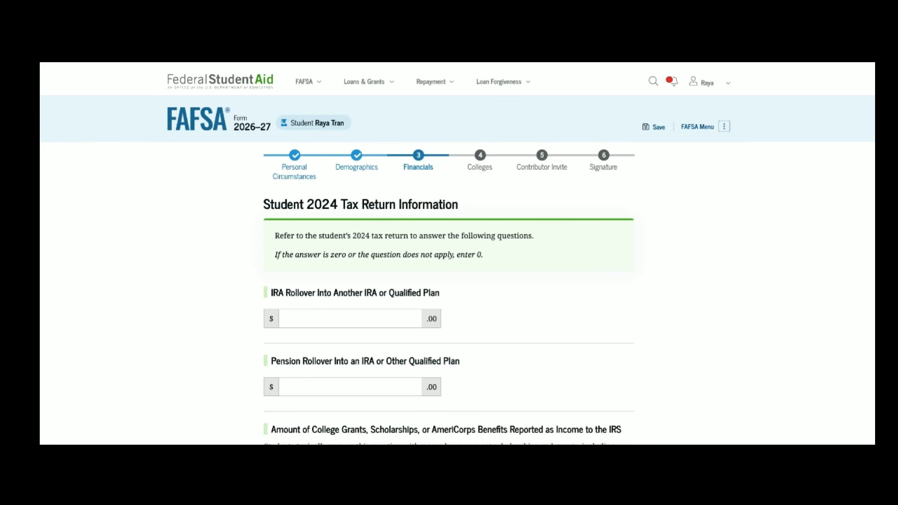
# Step: Enter 0 for the college grants and foreign earned income exclusion amounts and submit
pyautogui.scroll(-2, 449, 253)
pyautogui.scroll(-1, 448, 252)
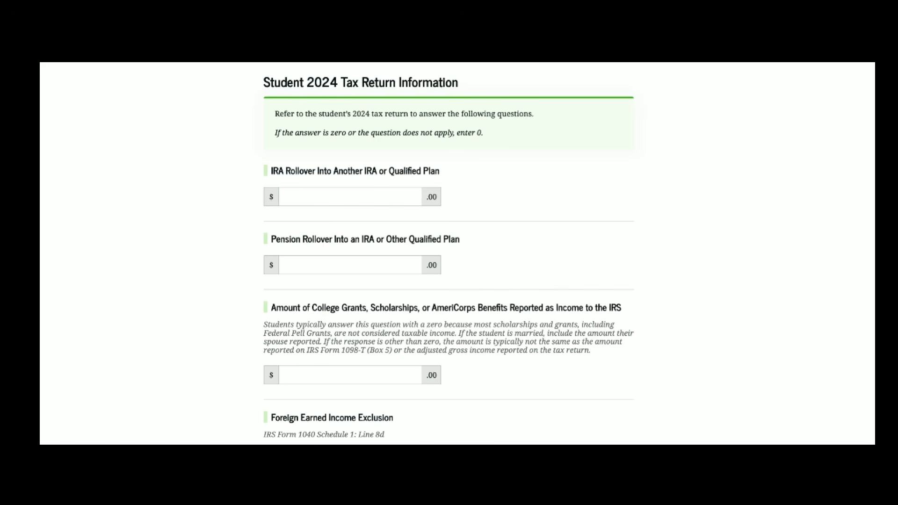
pyautogui.scroll(-1, 448, 252)
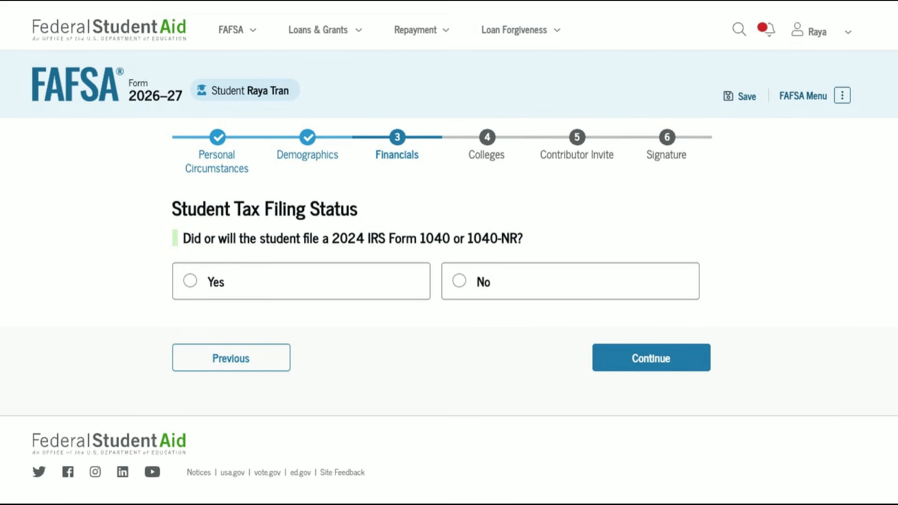
pyautogui.click(406, 261)
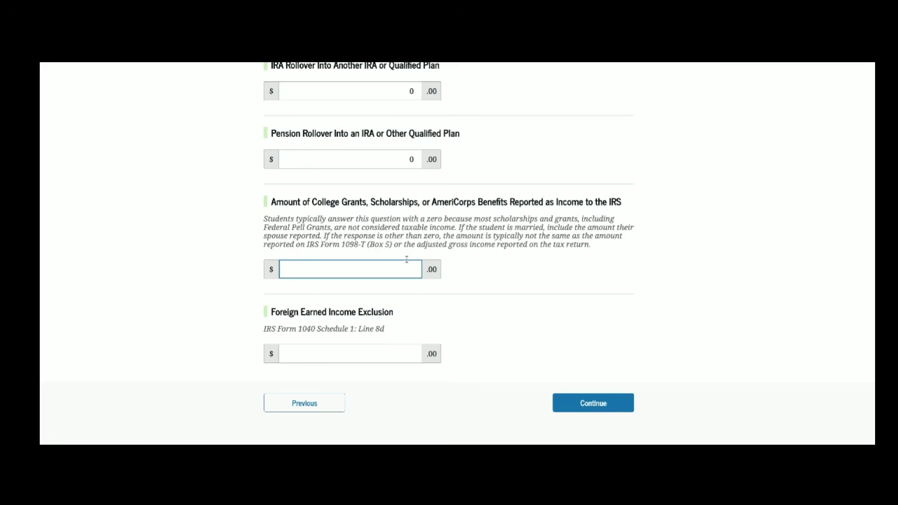
pyautogui.write('0')
pyautogui.click(398, 353)
pyautogui.write('0')
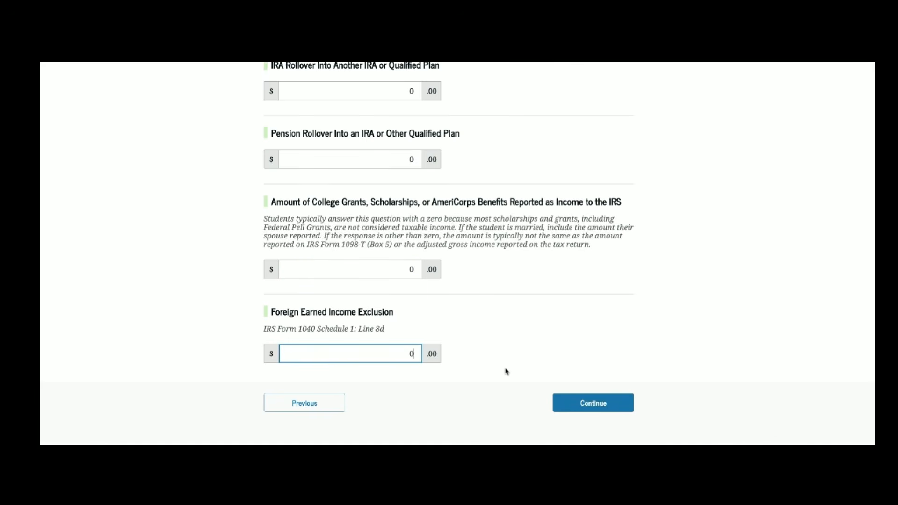
pyautogui.click(583, 404)
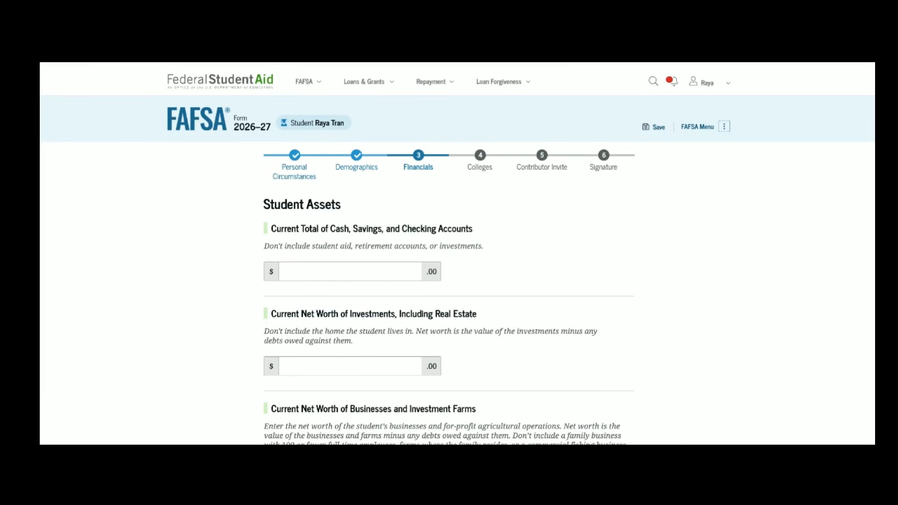
# Step: Report $90 cash and savings, $0 investments and $0 businesses and farms, then continue
pyautogui.scroll(-1, 538, 319)
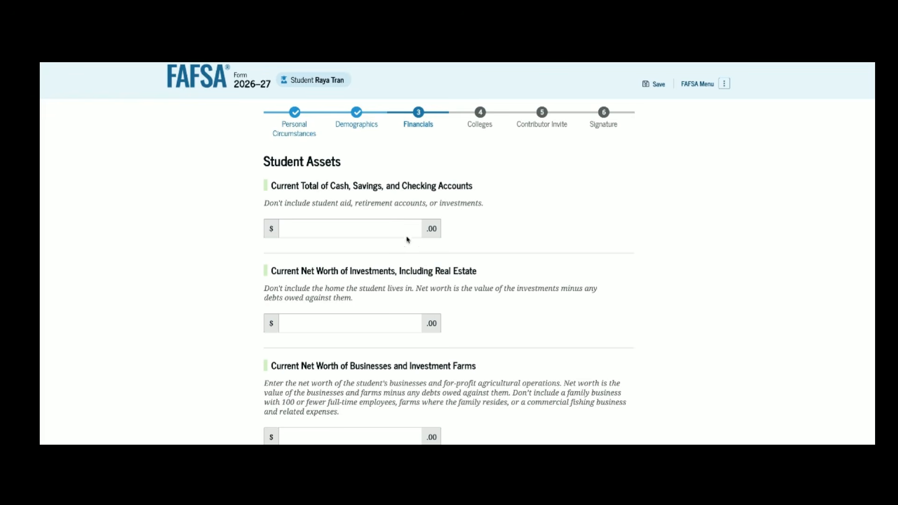
pyautogui.click(403, 226)
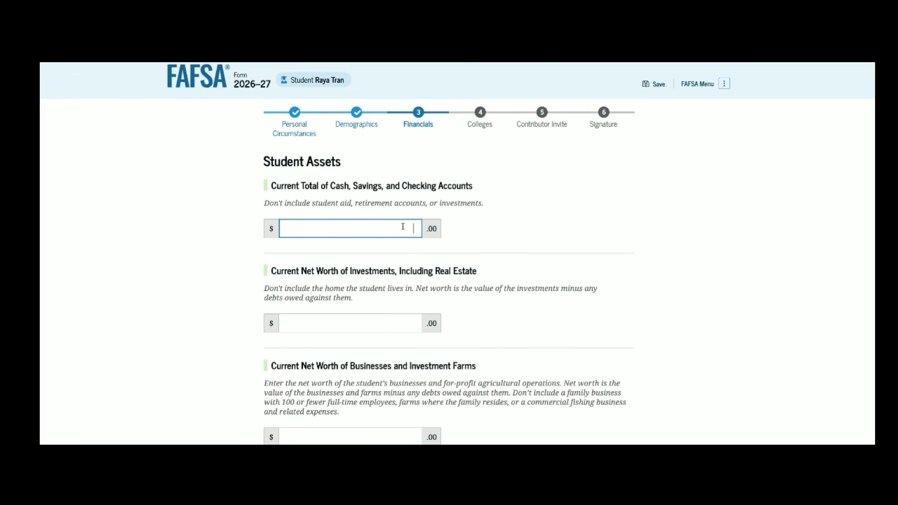
pyautogui.write('90')
pyautogui.scroll(-1, 347, 261)
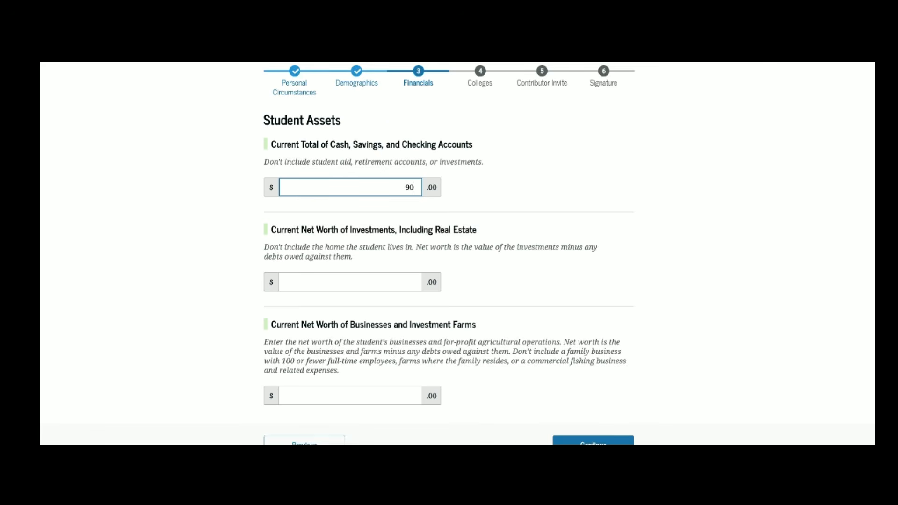
pyautogui.click(392, 284)
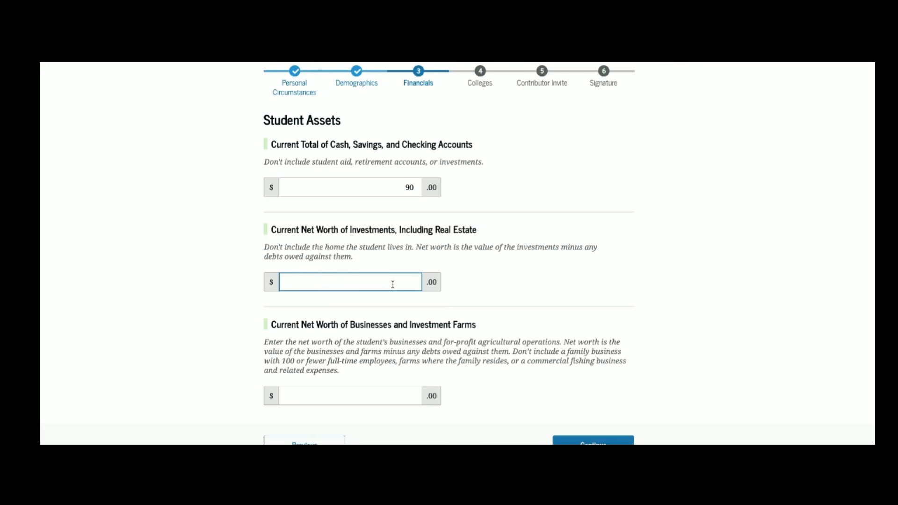
pyautogui.write('0')
pyautogui.scroll(-1, 449, 252)
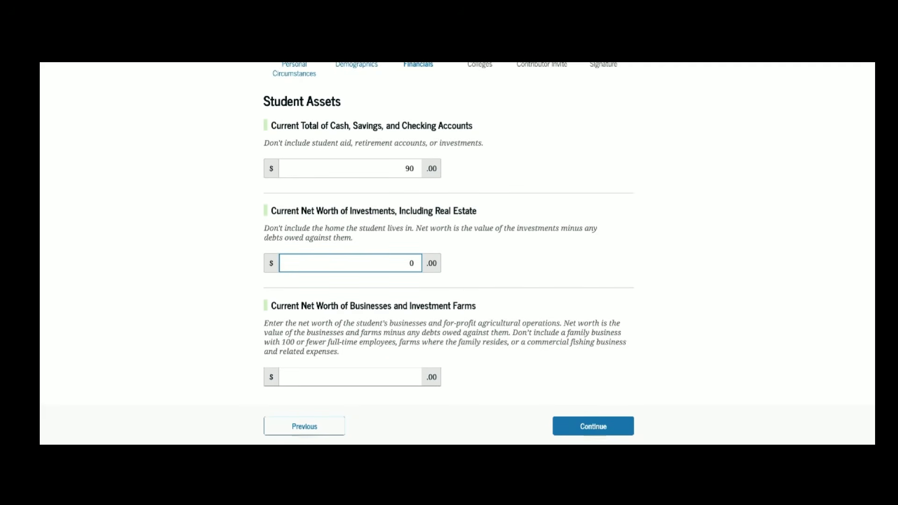
pyautogui.scroll(-3, 388, 299)
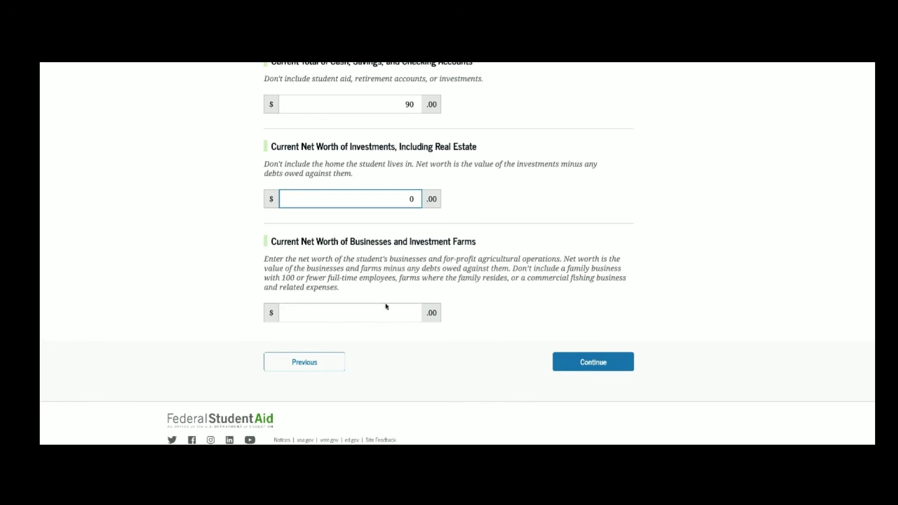
pyautogui.click(404, 315)
pyautogui.write('0')
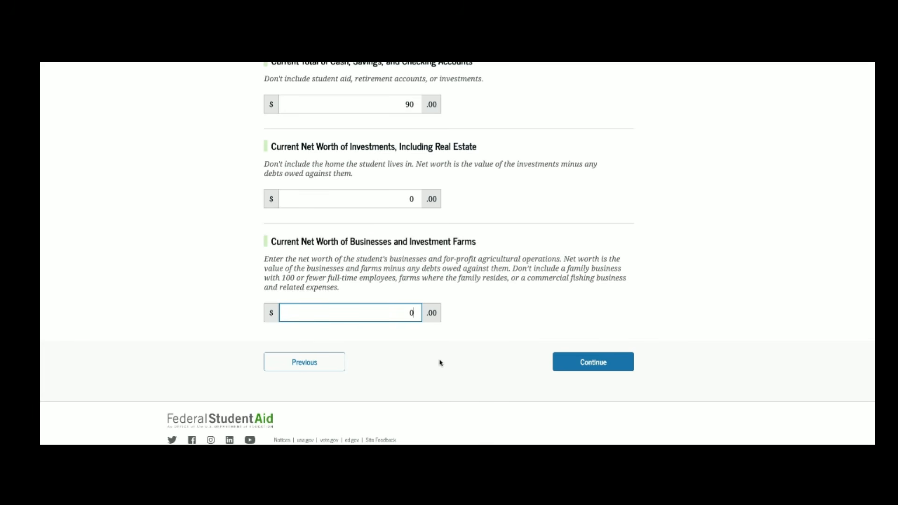
pyautogui.click(585, 367)
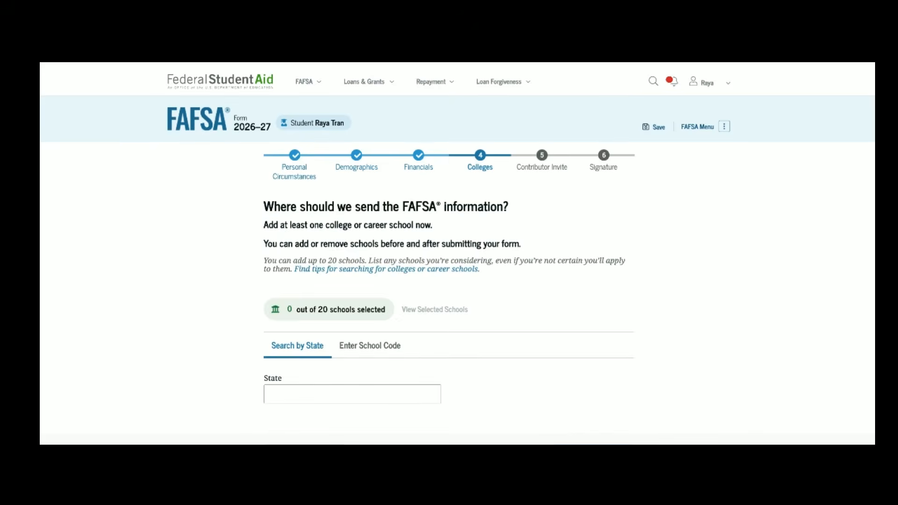
pyautogui.scroll(-2, 457, 252)
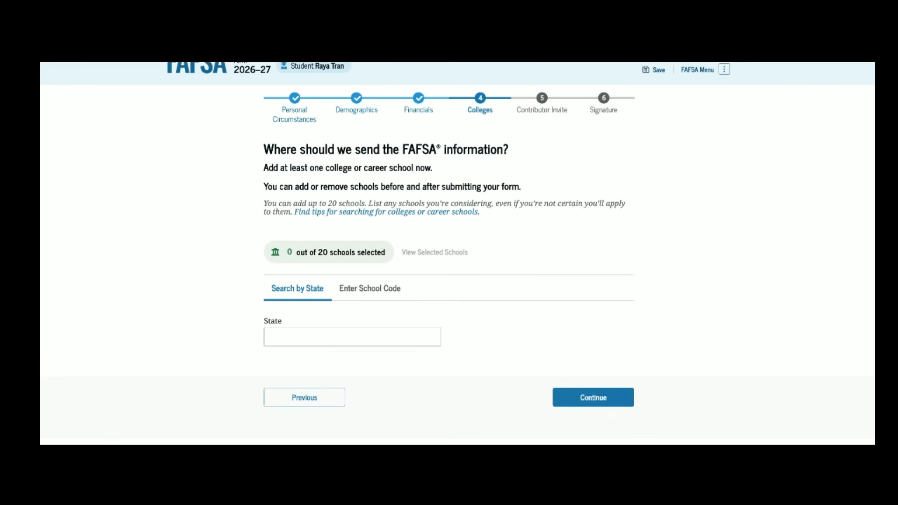
pyautogui.scroll(-1, 457, 252)
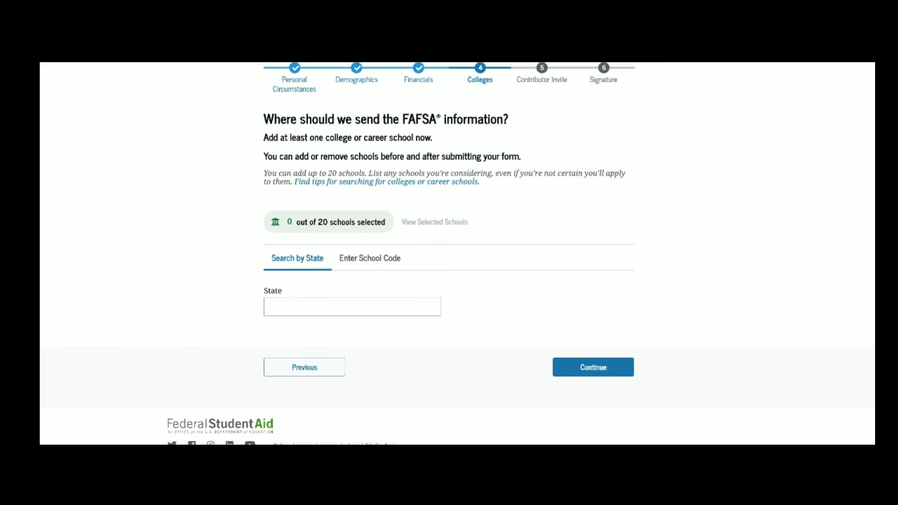
# Step: Search New York schools and add Barnard College to the school list
pyautogui.scroll(-1, 402, 253)
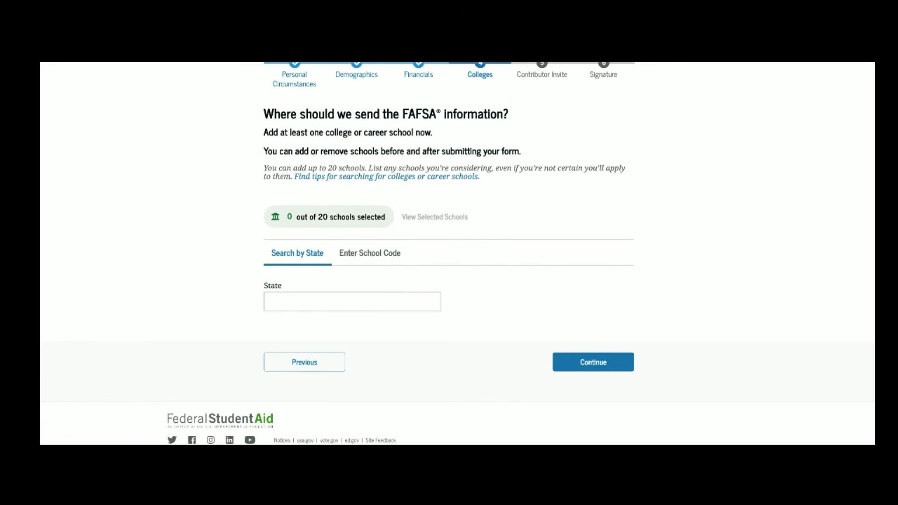
pyautogui.click(392, 298)
pyautogui.write('new')
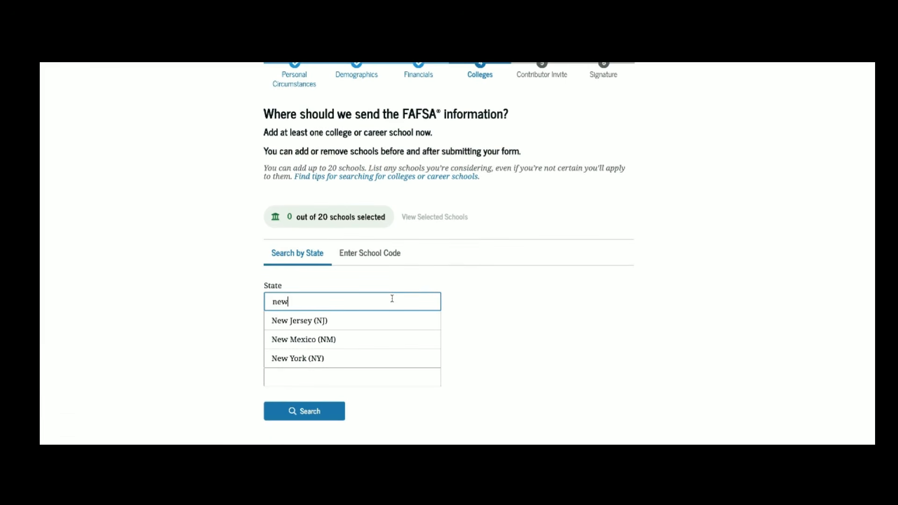
pyautogui.click(381, 355)
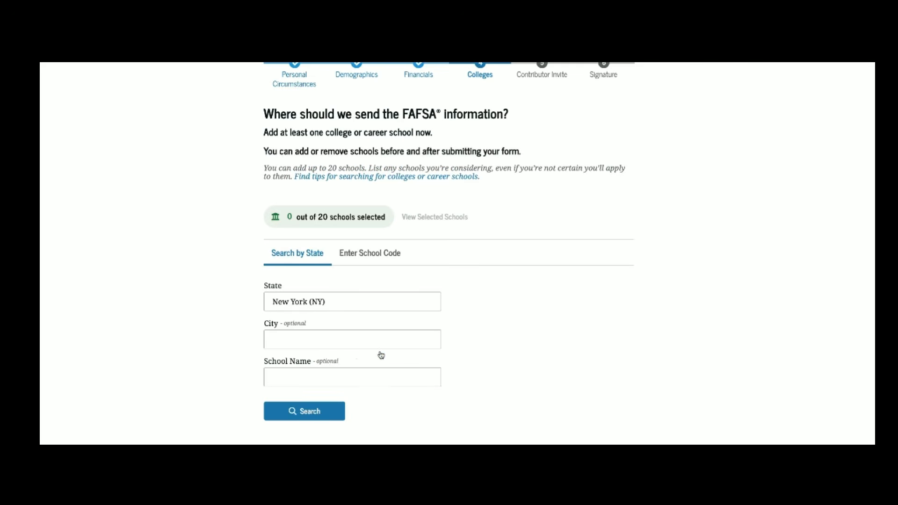
pyautogui.scroll(-1, 356, 360)
pyautogui.click(353, 346)
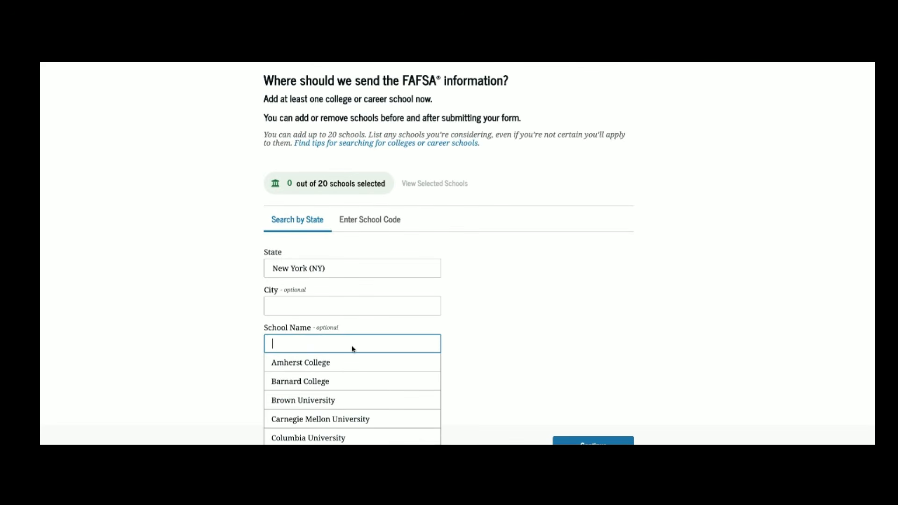
pyautogui.scroll(-2, 353, 349)
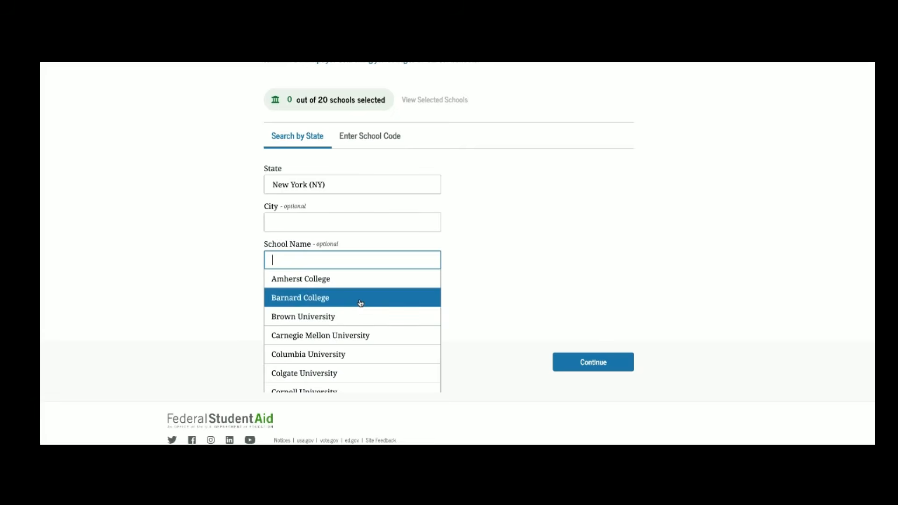
pyautogui.click(360, 303)
pyautogui.scroll(-5, 338, 311)
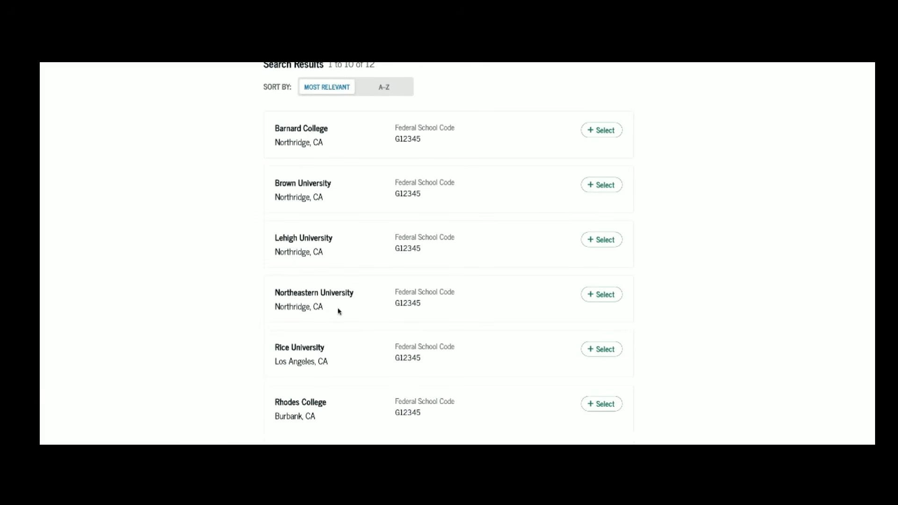
pyautogui.click(608, 132)
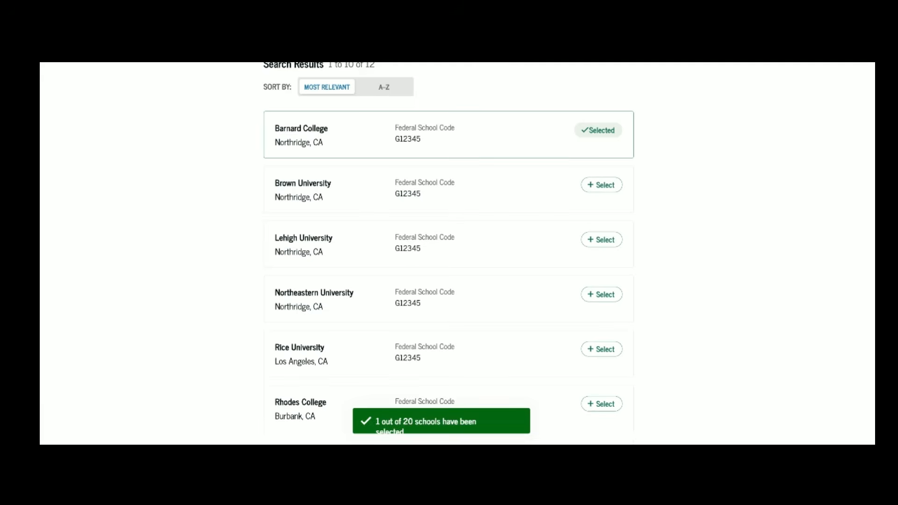
# Step: Switch the search state to Massachusetts and add Northeastern University to the list
pyautogui.scroll(5, 449, 252)
pyautogui.click(342, 147)
pyautogui.click(342, 147)
pyautogui.click(342, 147)
pyautogui.click(430, 151)
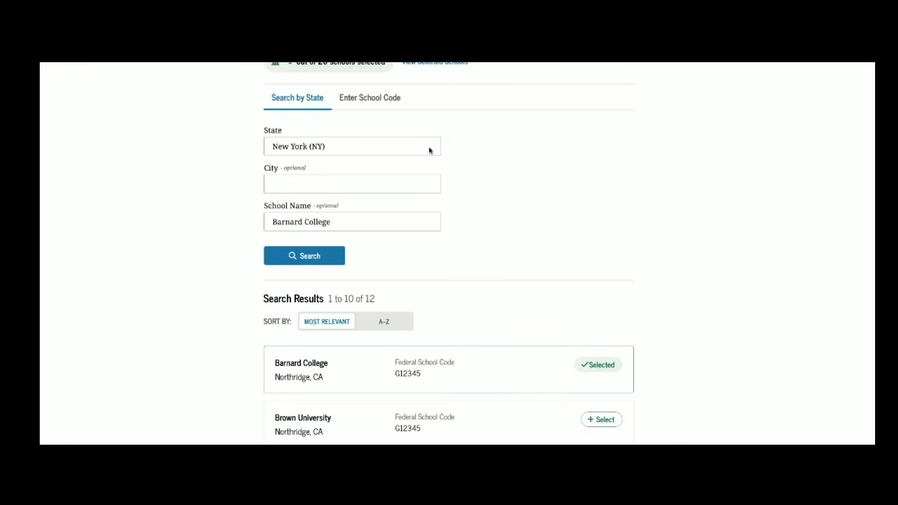
pyautogui.click(431, 148)
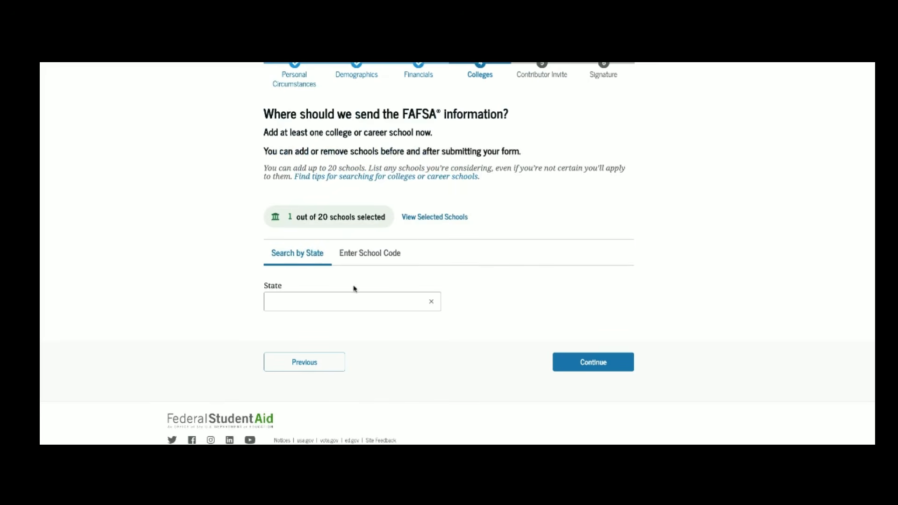
pyautogui.click(338, 299)
pyautogui.write('mass')
pyautogui.click(341, 322)
pyautogui.scroll(-1, 320, 379)
pyautogui.click(321, 378)
pyautogui.scroll(-8, 321, 378)
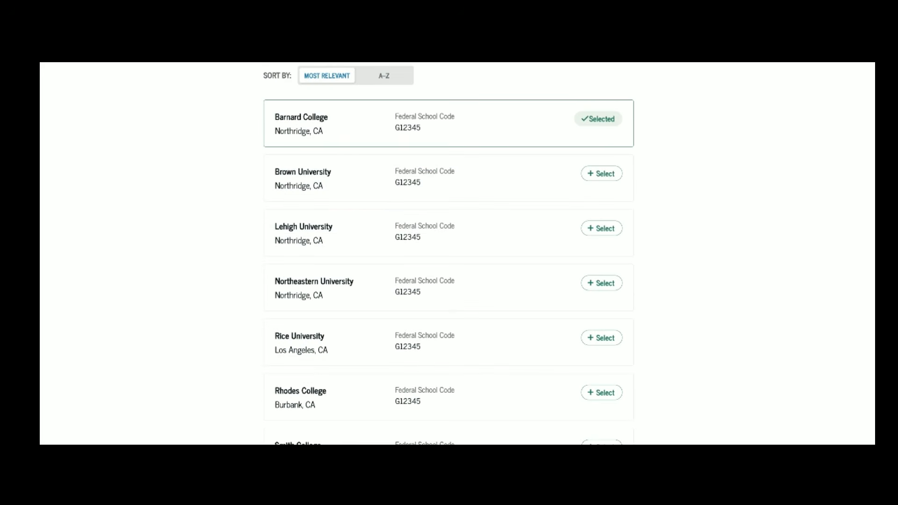
pyautogui.click(610, 285)
pyautogui.scroll(8, 613, 293)
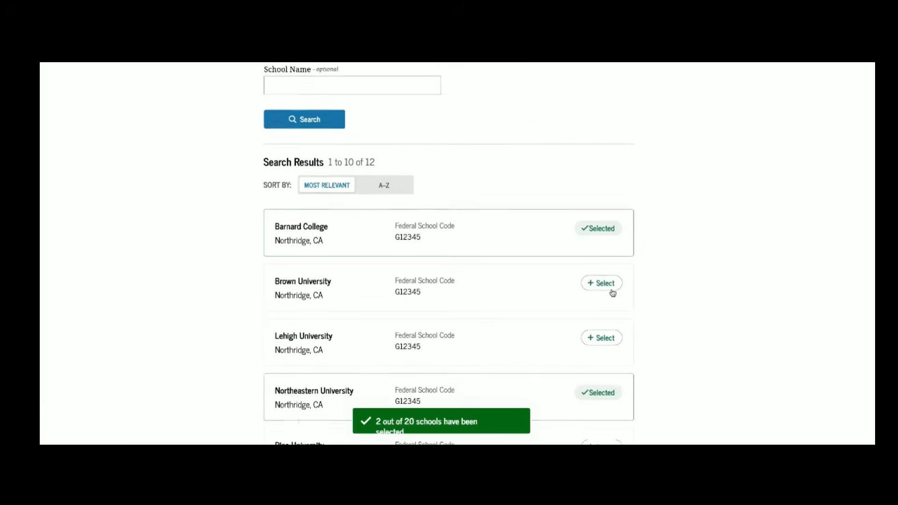
pyautogui.scroll(-2, 443, 90)
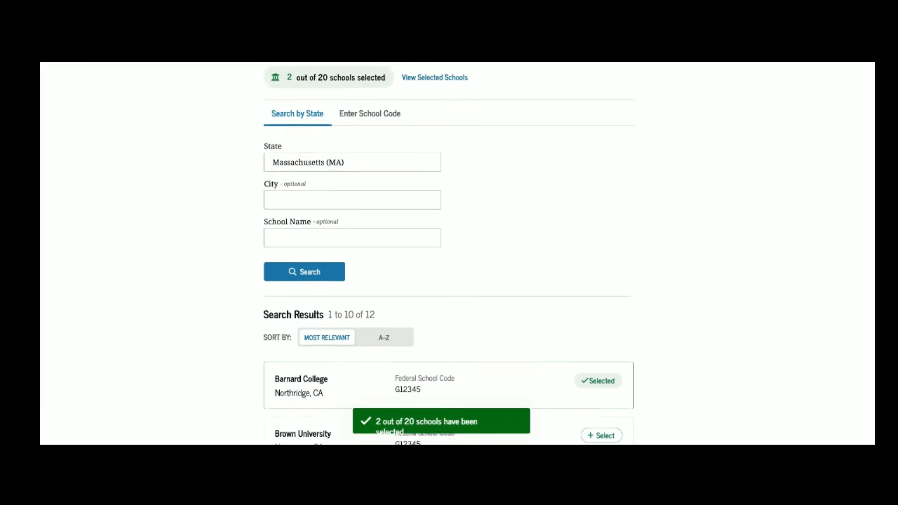
# Step: Open View Selected Schools and scroll through the list showing Barnard College and Northeastern University
pyautogui.click(437, 69)
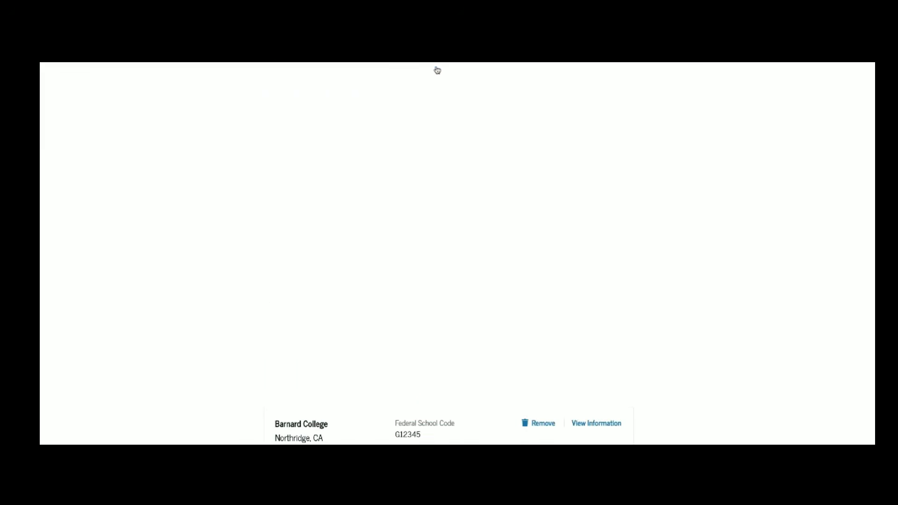
pyautogui.scroll(-3, 474, 309)
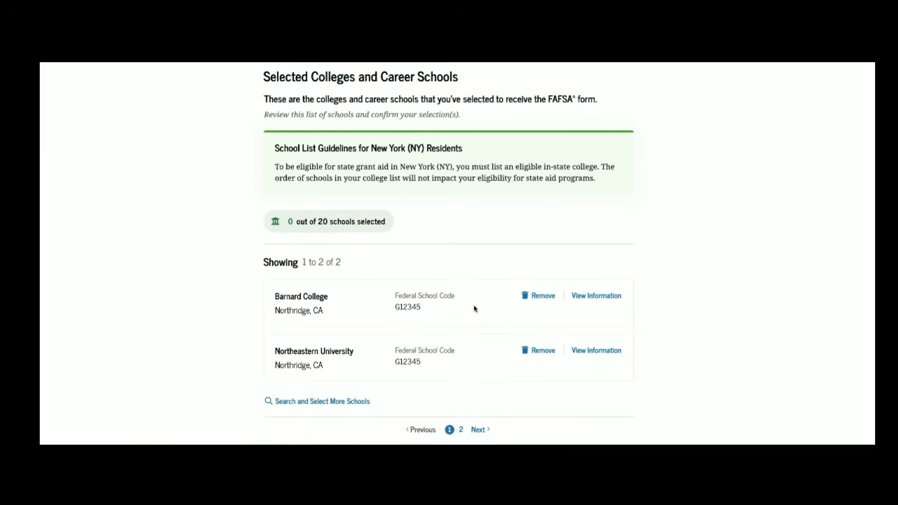
pyautogui.scroll(-1, 473, 307)
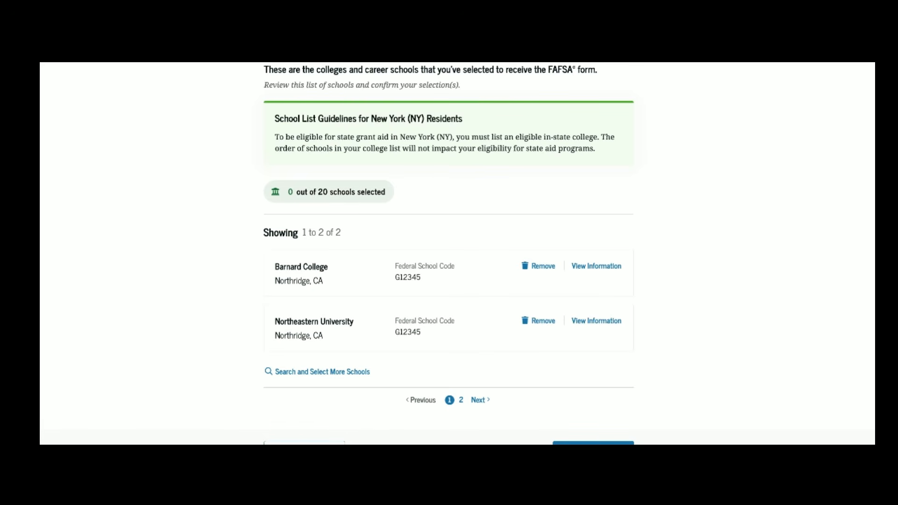
pyautogui.scroll(-2, 448, 253)
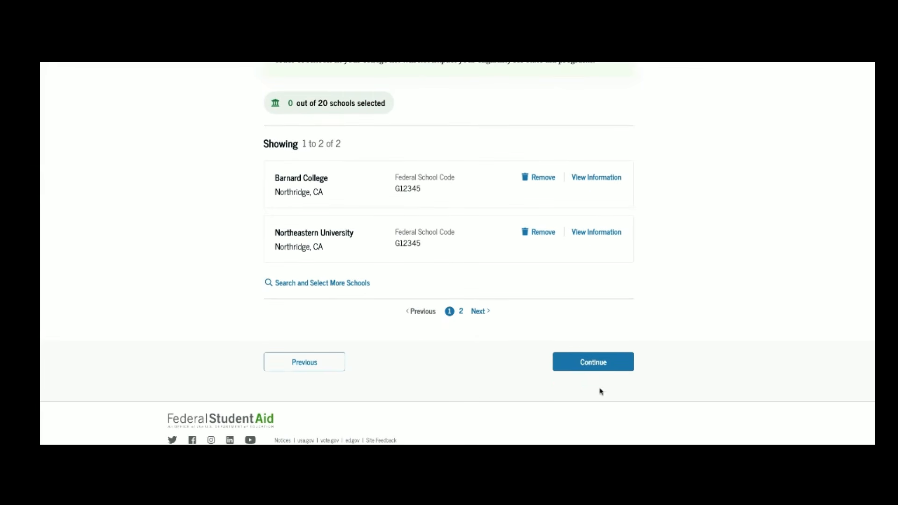
# Step: Confirm the Barnard and Northeastern school list and proceed to the parent contributor invitation
pyautogui.click(592, 363)
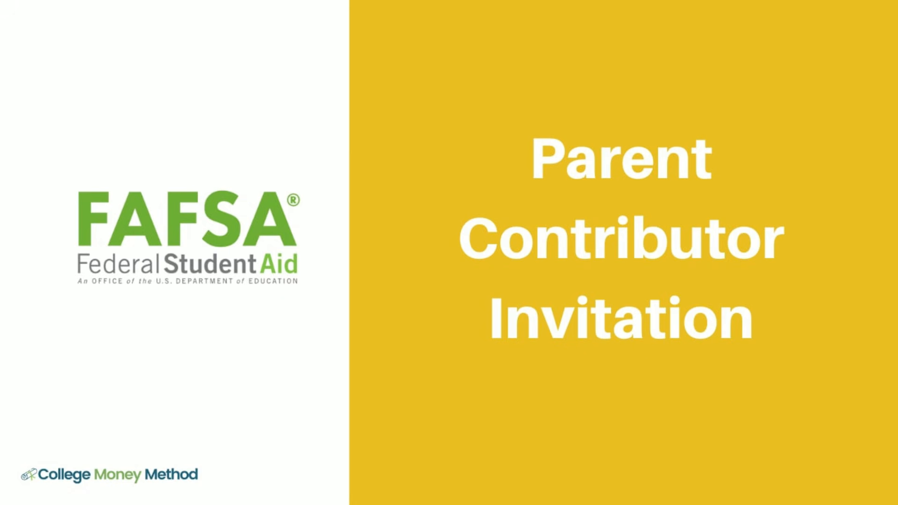
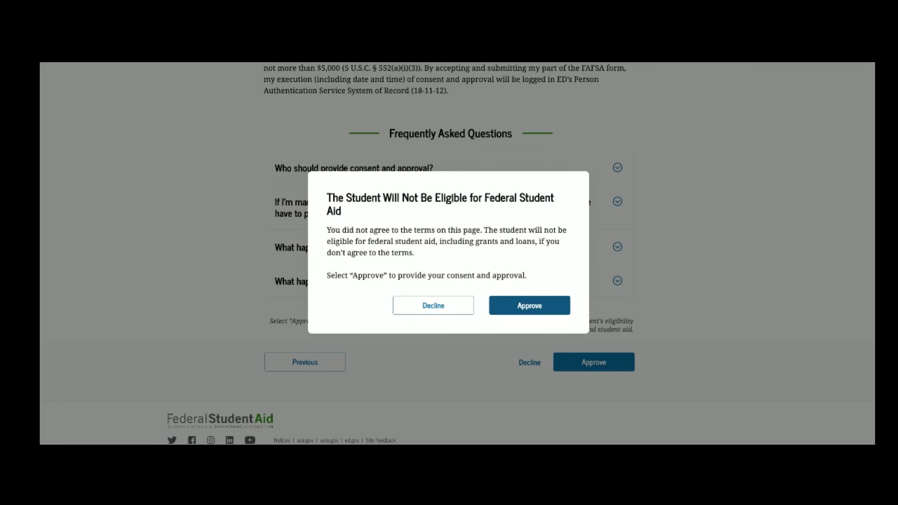
# Step: Approve consent so the parent's IRS tax information is imported, then continue to Parent Demographics
pyautogui.click(529, 305)
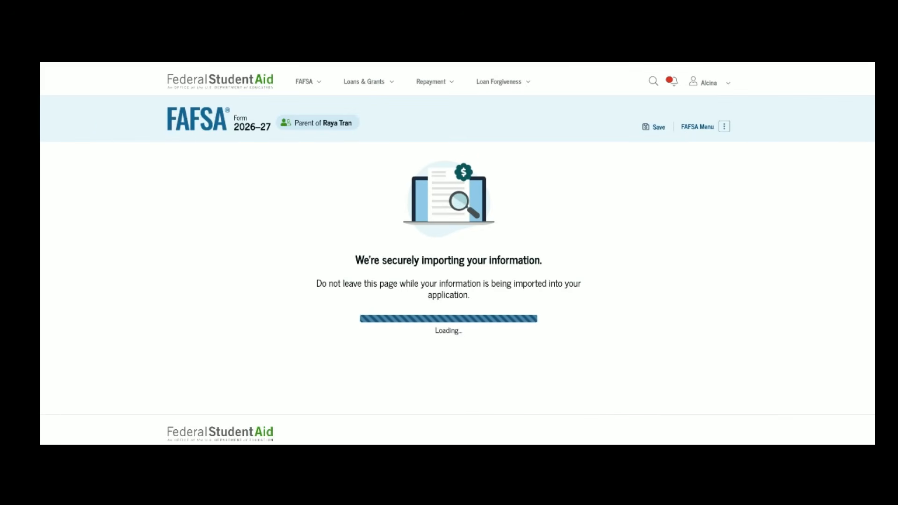
pyautogui.scroll(-1, 580, 318)
pyautogui.click(584, 336)
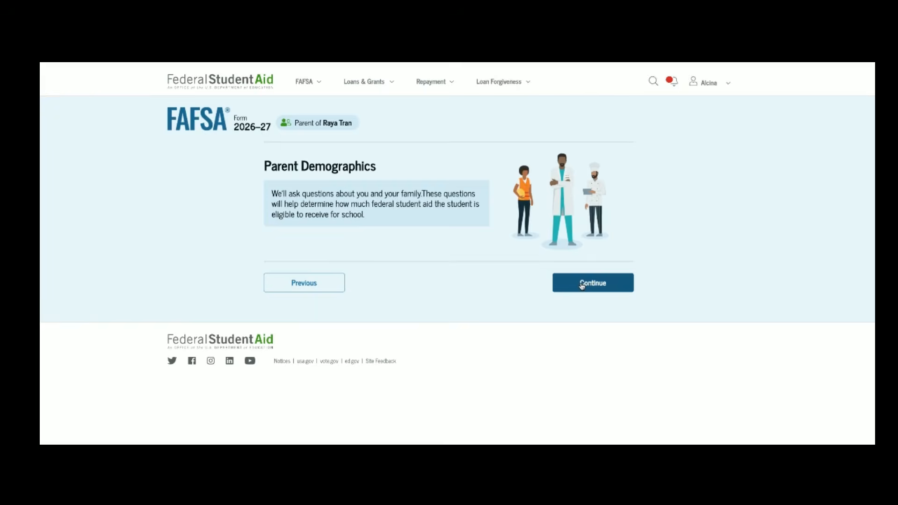
# Step: Set the parent's marital status to Married (not separated)
pyautogui.click(582, 284)
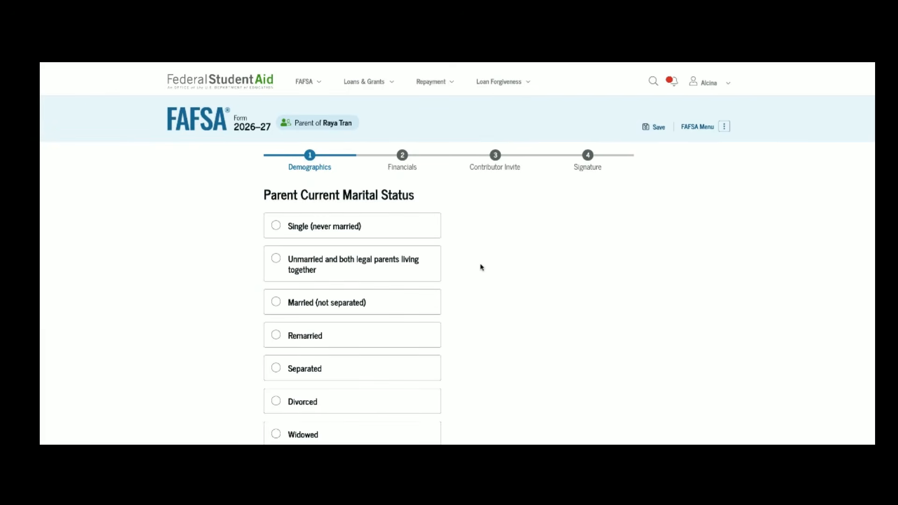
pyautogui.scroll(-1, 411, 215)
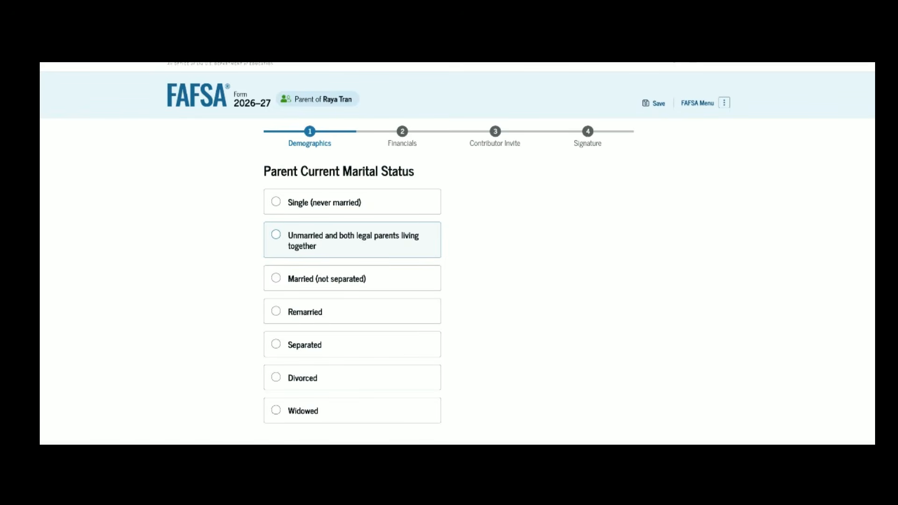
pyautogui.scroll(-1, 379, 276)
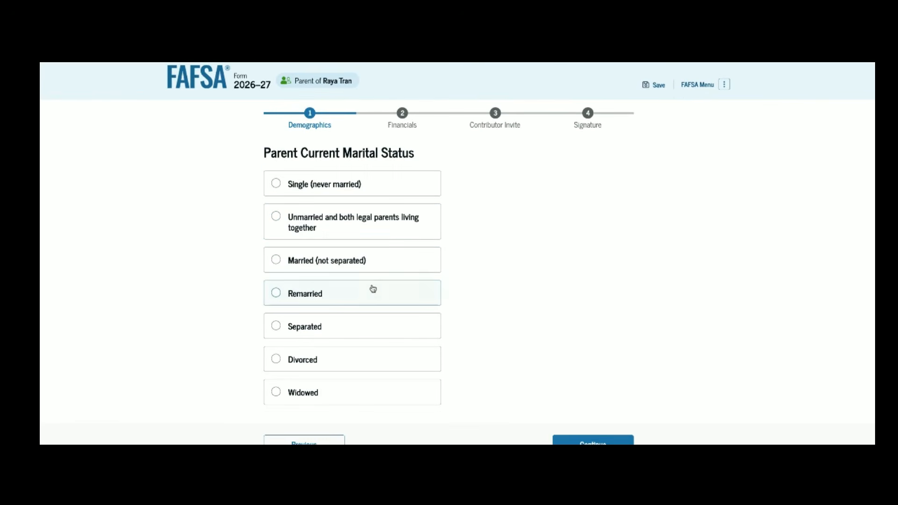
pyautogui.scroll(-1, 366, 294)
pyautogui.click(367, 197)
pyautogui.click(572, 382)
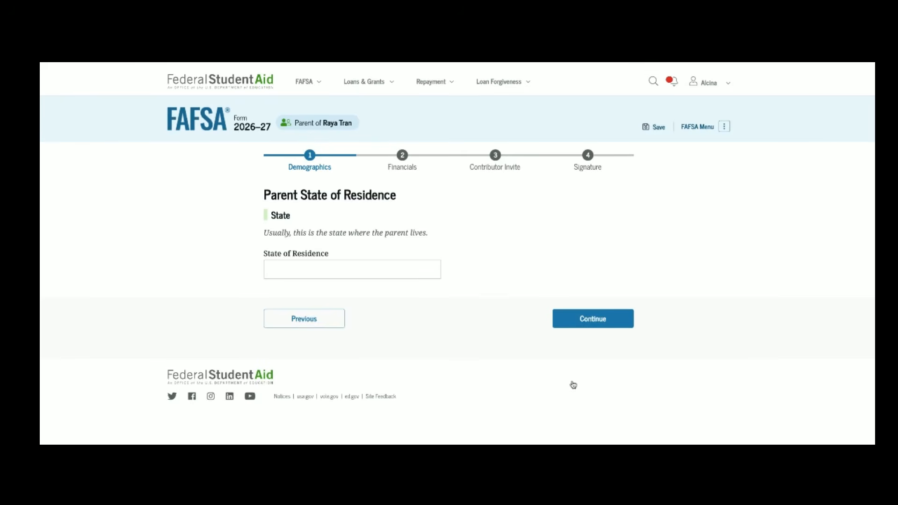
# Step: Set the parent's state of residence to New York (NY) since 09/2009
pyautogui.click(394, 276)
pyautogui.write('new')
pyautogui.click(373, 325)
pyautogui.scroll(-1, 371, 325)
pyautogui.click(275, 308)
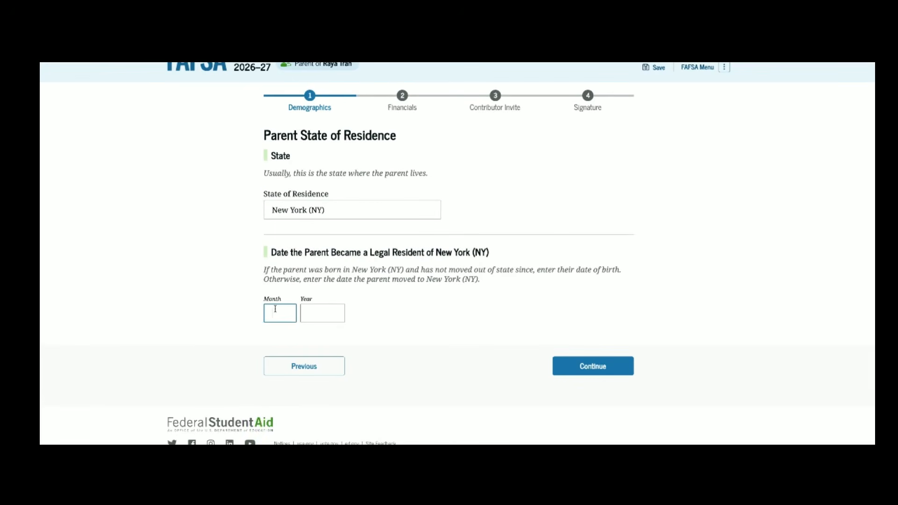
pyautogui.write('09')
pyautogui.write('20')
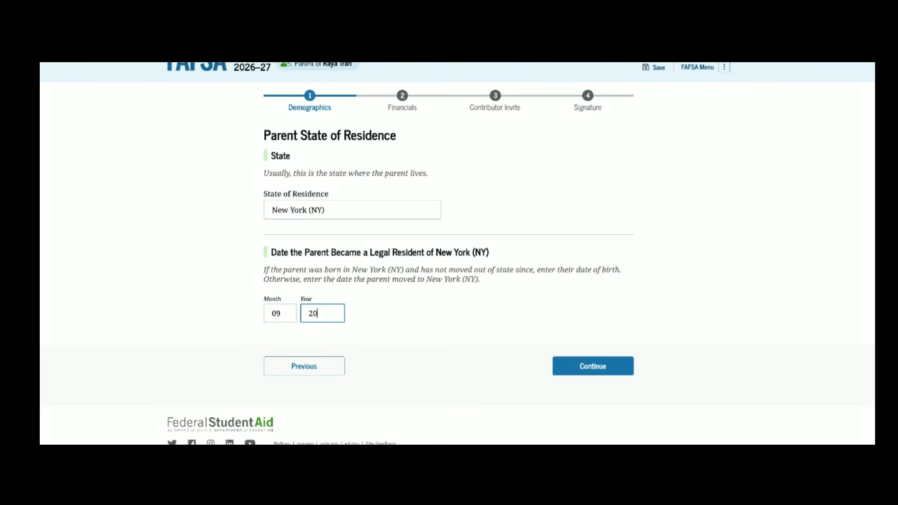
pyautogui.write('09')
pyautogui.click(596, 372)
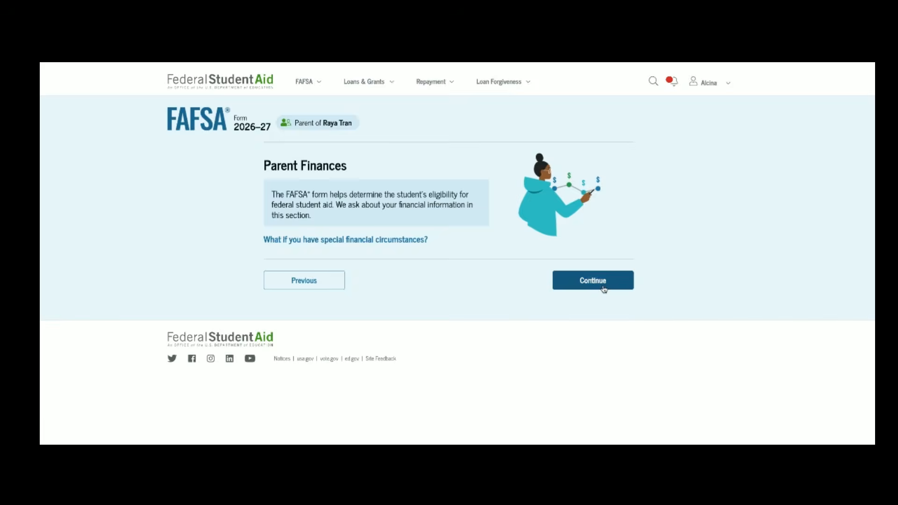
# Step: Mark 'None of these apply.' for the parent family's federal benefits
pyautogui.click(598, 281)
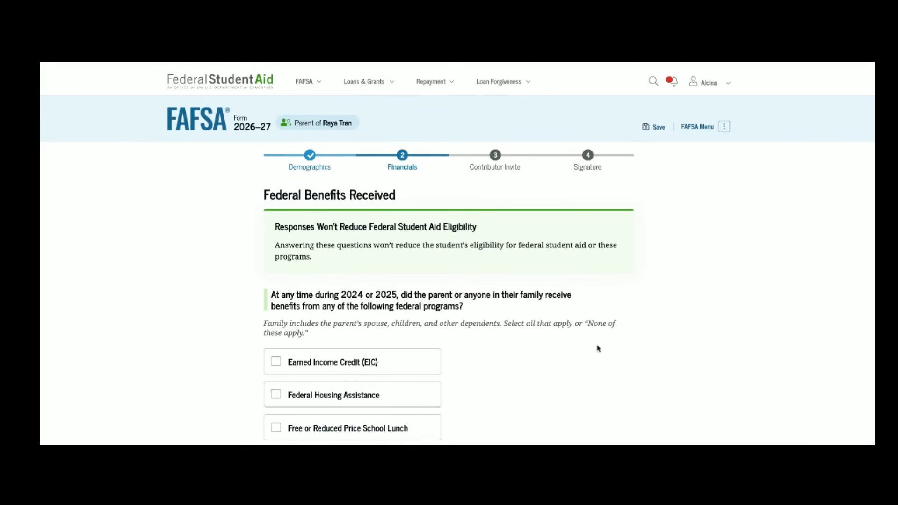
pyautogui.scroll(-3, 448, 253)
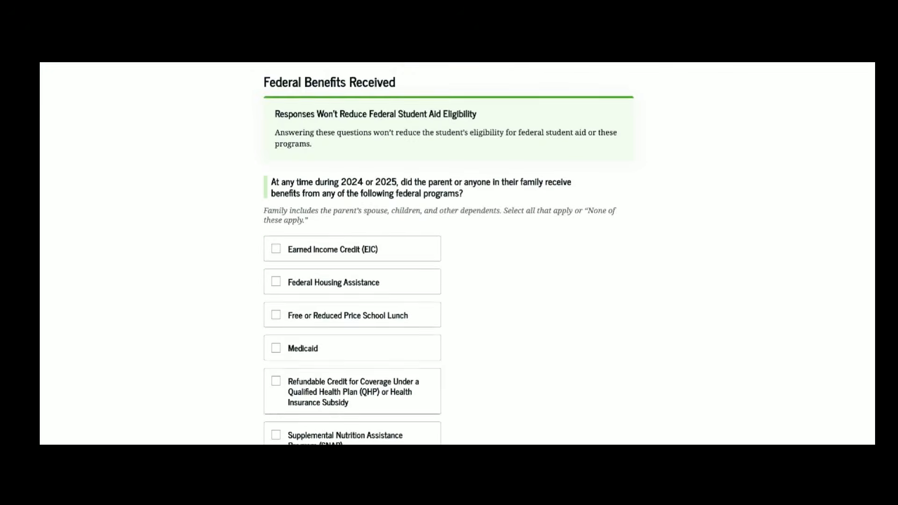
pyautogui.scroll(-1, 440, 252)
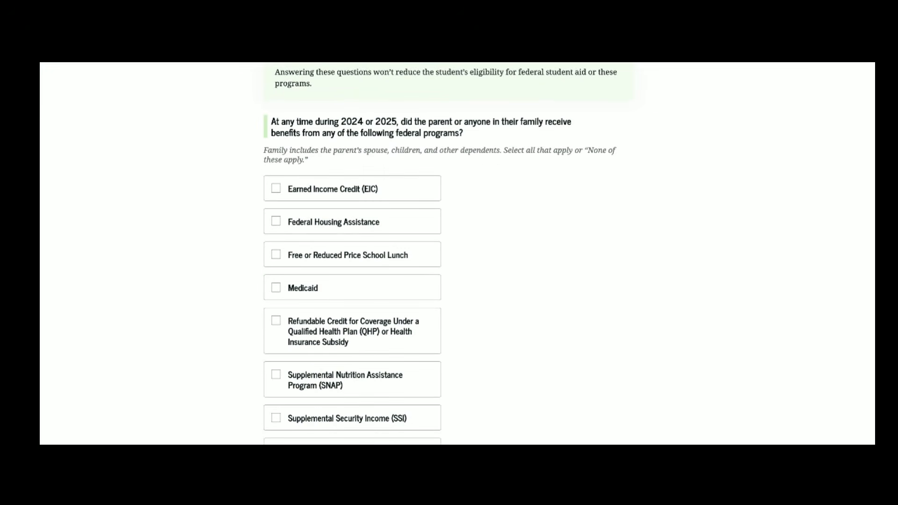
pyautogui.scroll(-1, 440, 253)
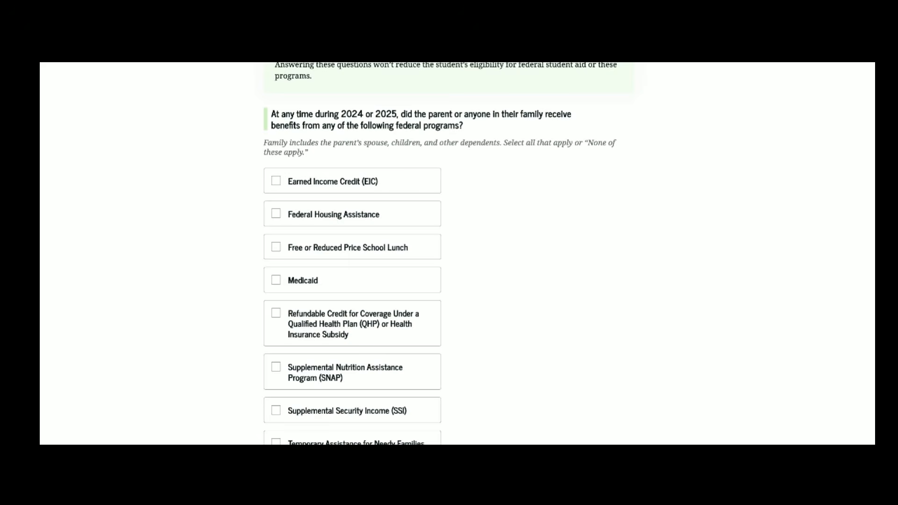
pyautogui.scroll(-2, 439, 252)
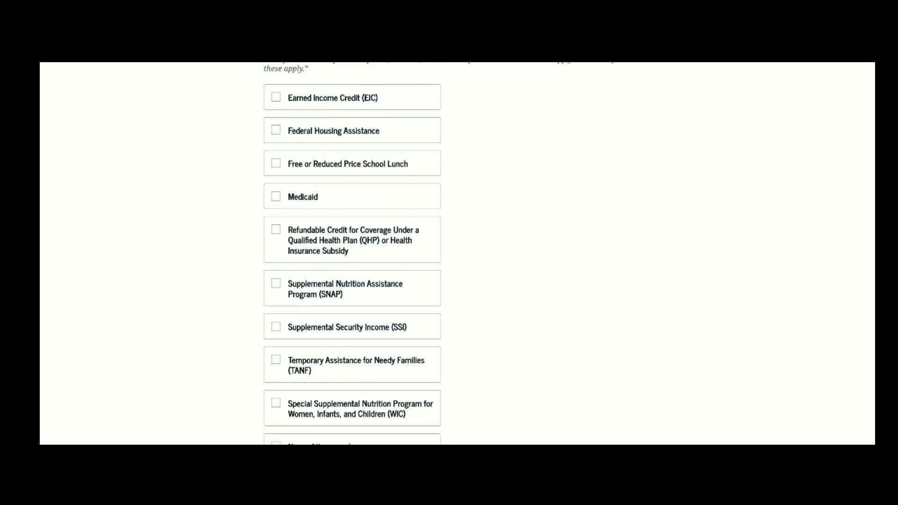
pyautogui.scroll(-1, 352, 252)
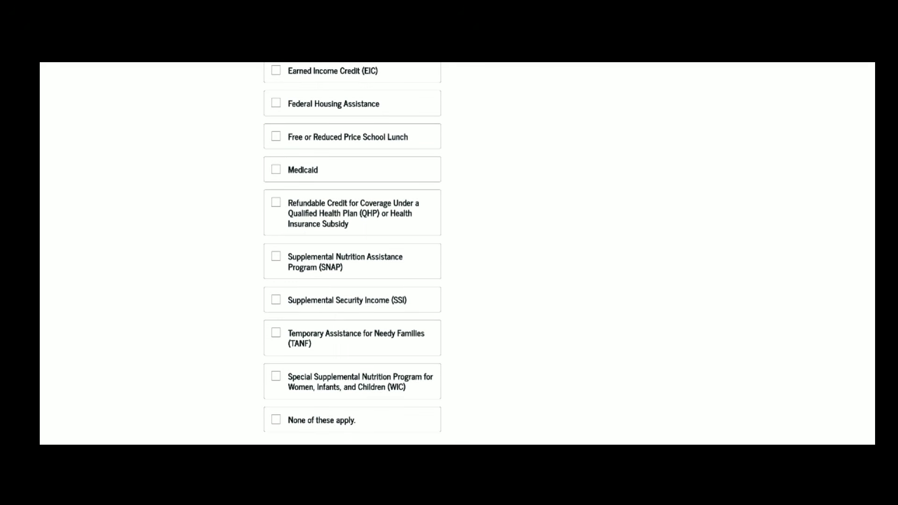
pyautogui.scroll(3, 352, 253)
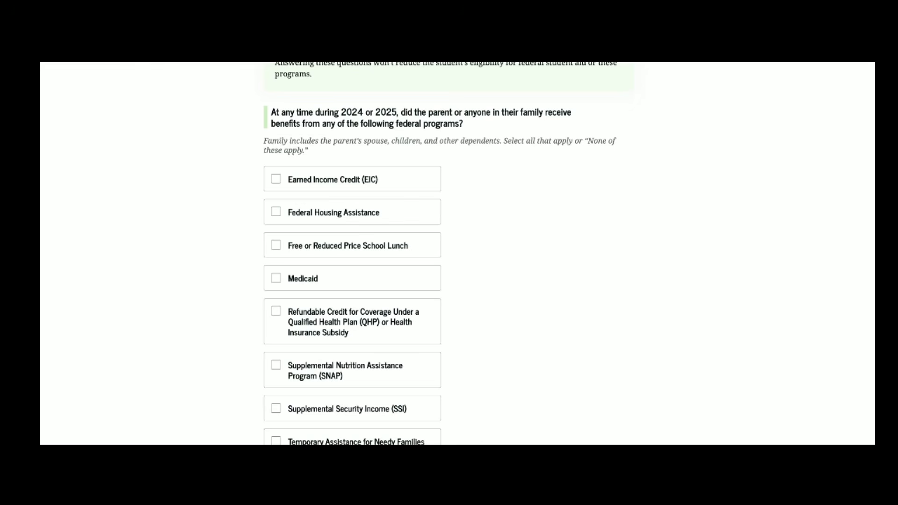
pyautogui.scroll(-3, 542, 300)
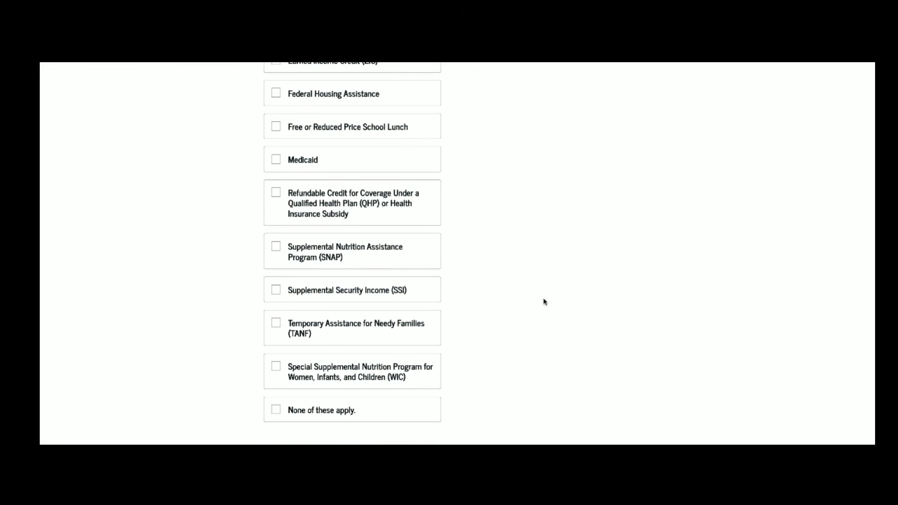
pyautogui.scroll(-1, 320, 397)
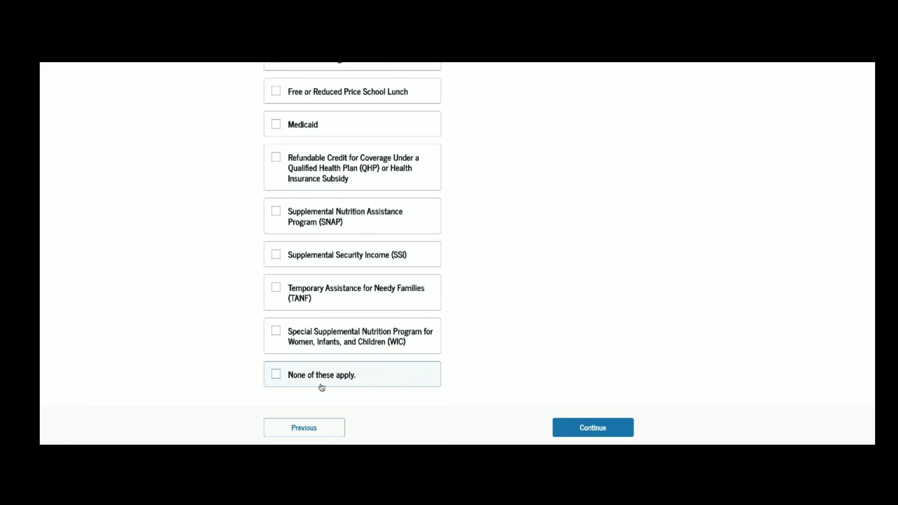
pyautogui.click(321, 377)
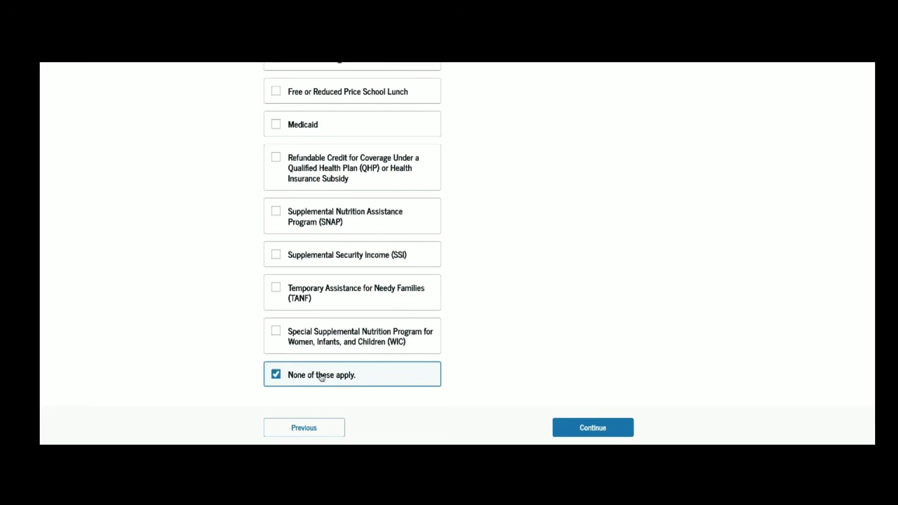
pyautogui.click(617, 430)
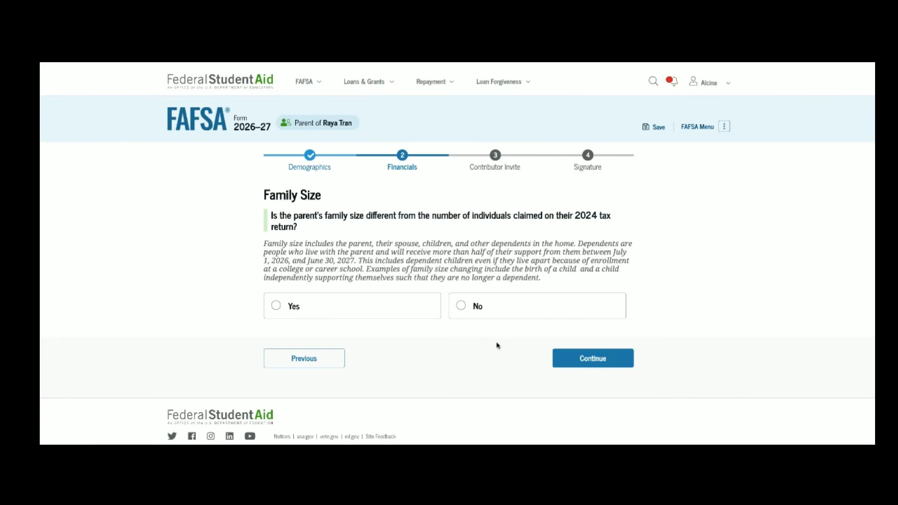
# Step: Answer No on Family Size after briefly trying Yes with 2 dependents
pyautogui.click(478, 314)
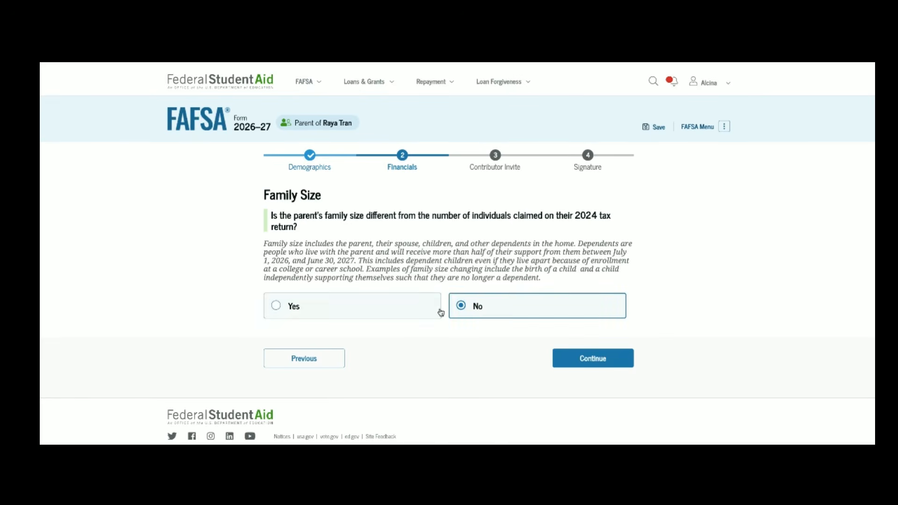
pyautogui.click(396, 310)
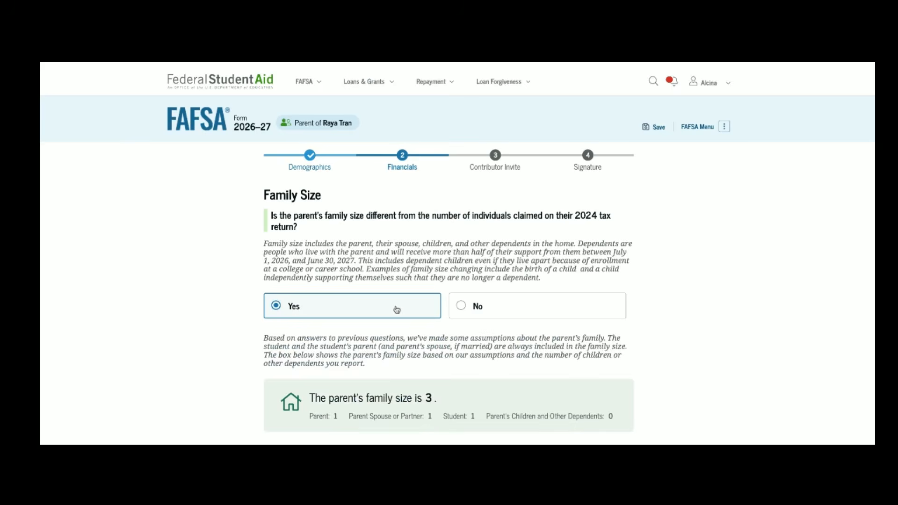
pyautogui.scroll(-3, 396, 309)
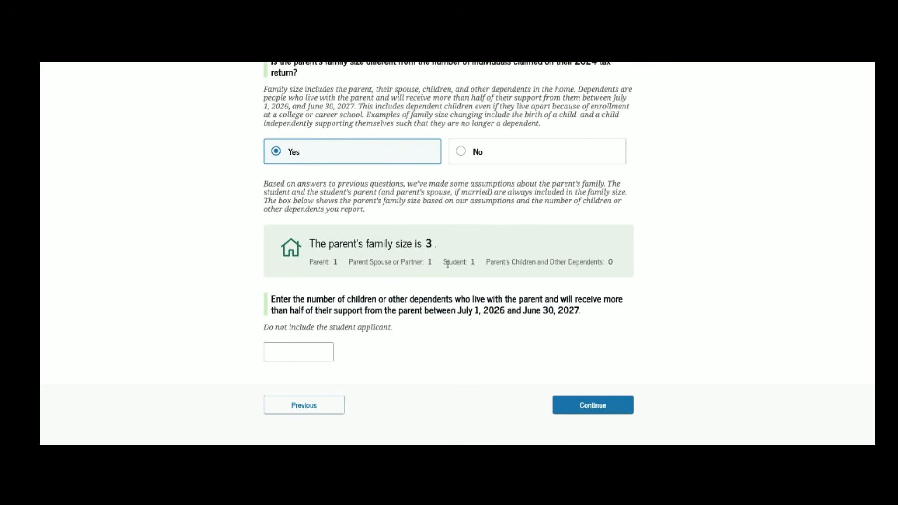
pyautogui.scroll(-1, 461, 265)
pyautogui.click(291, 344)
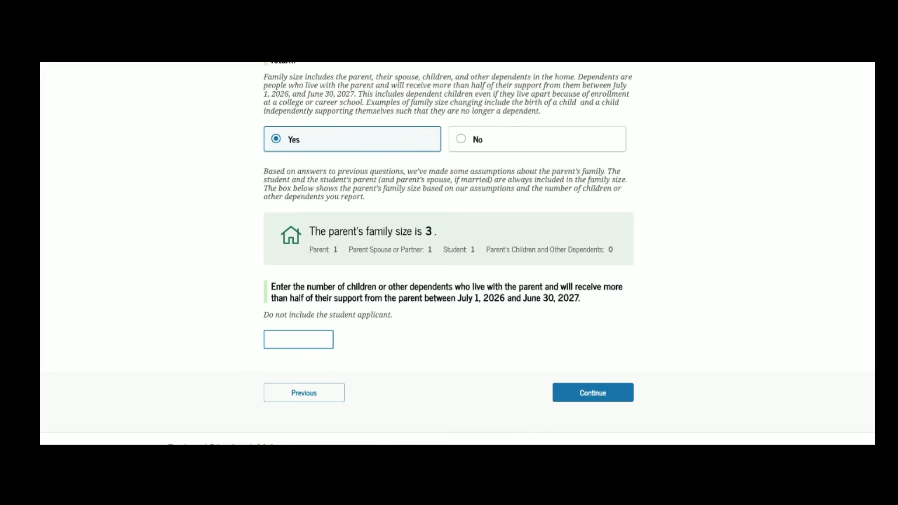
pyautogui.write('2')
pyautogui.scroll(2, 484, 231)
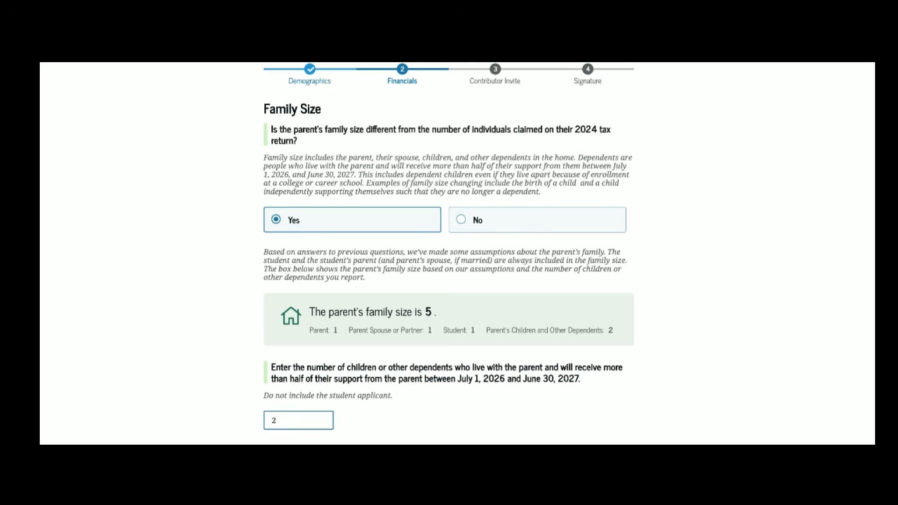
pyautogui.click(485, 231)
pyautogui.click(577, 357)
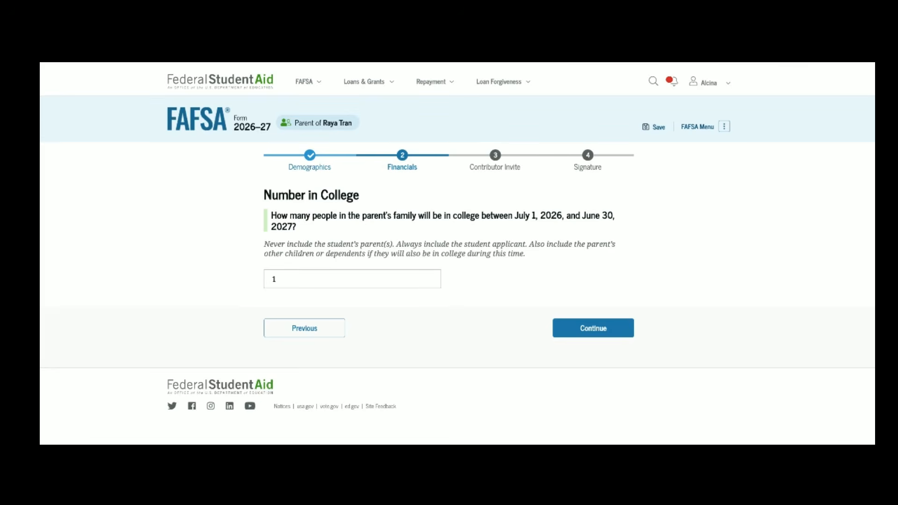
# Step: Keep Number in College at 1 and move to the parent tax-return amounts
pyautogui.click(572, 328)
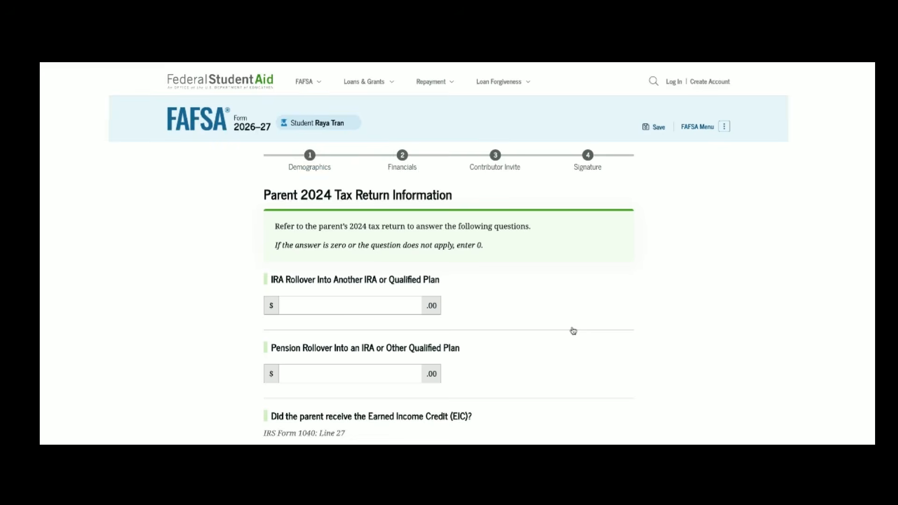
pyautogui.scroll(-1, 574, 328)
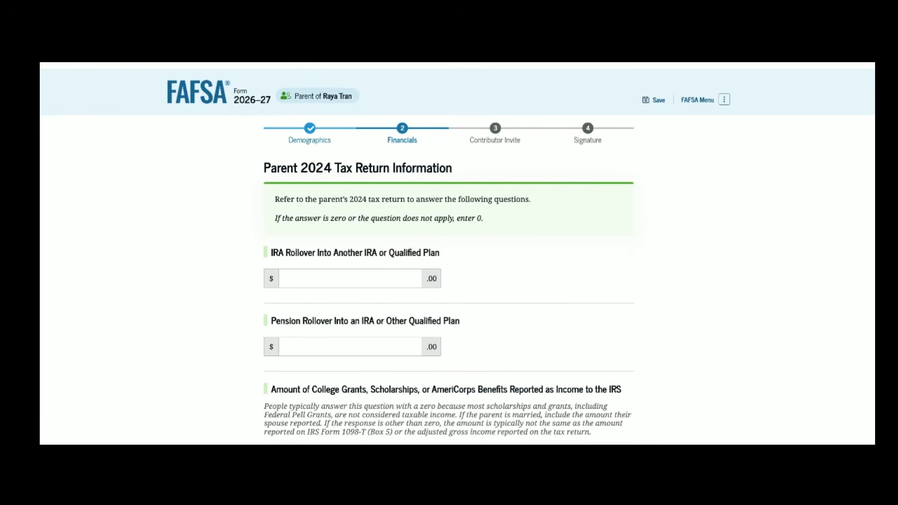
pyautogui.scroll(-3, 449, 253)
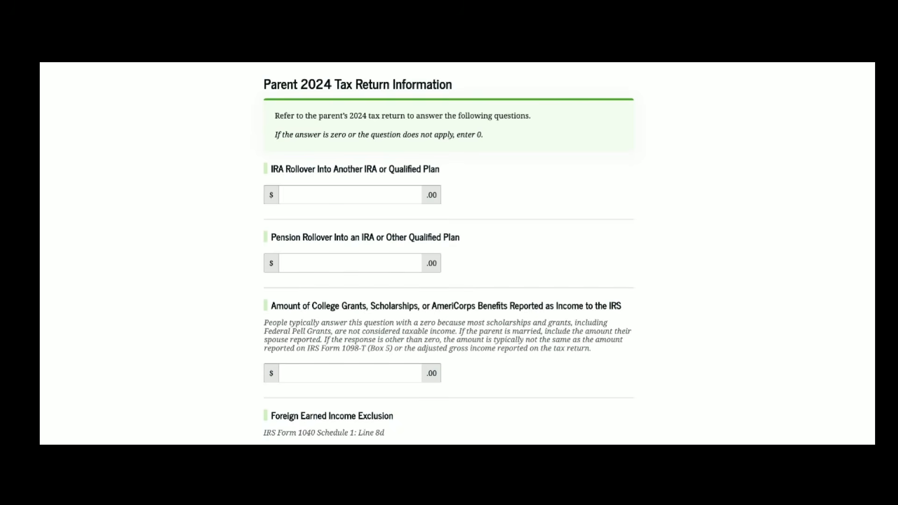
pyautogui.scroll(-1, 438, 262)
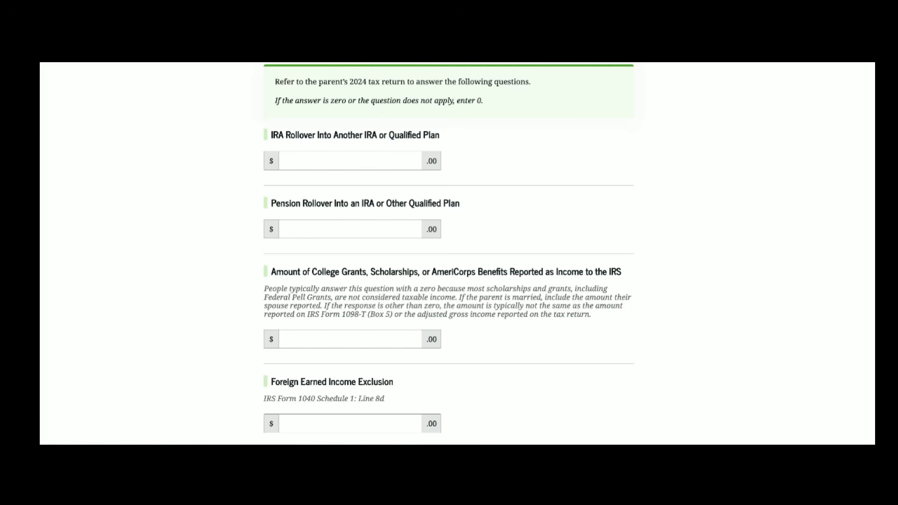
# Step: Enter 20000 IRA Rollover, 0 Pension Rollover, 0 College Grants and Foreign Earned Income Exclusion
pyautogui.click(404, 163)
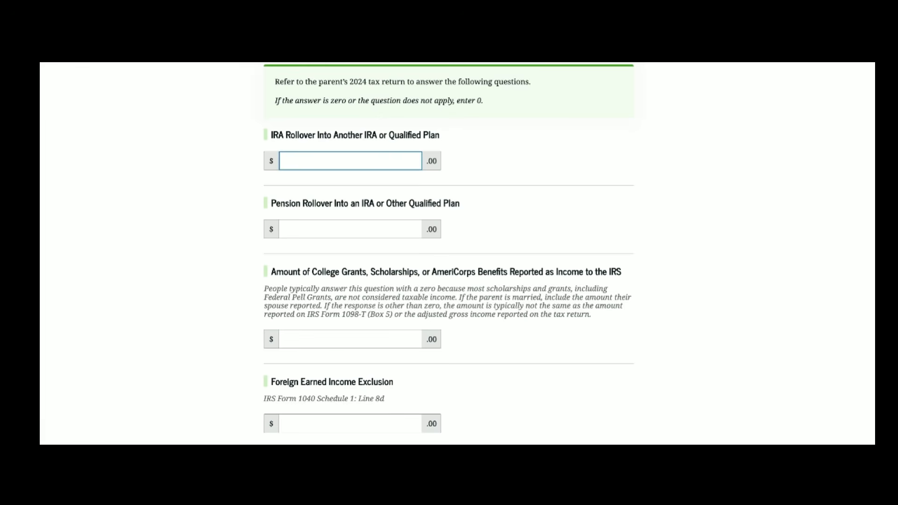
pyautogui.write('200000')
pyautogui.click(395, 225)
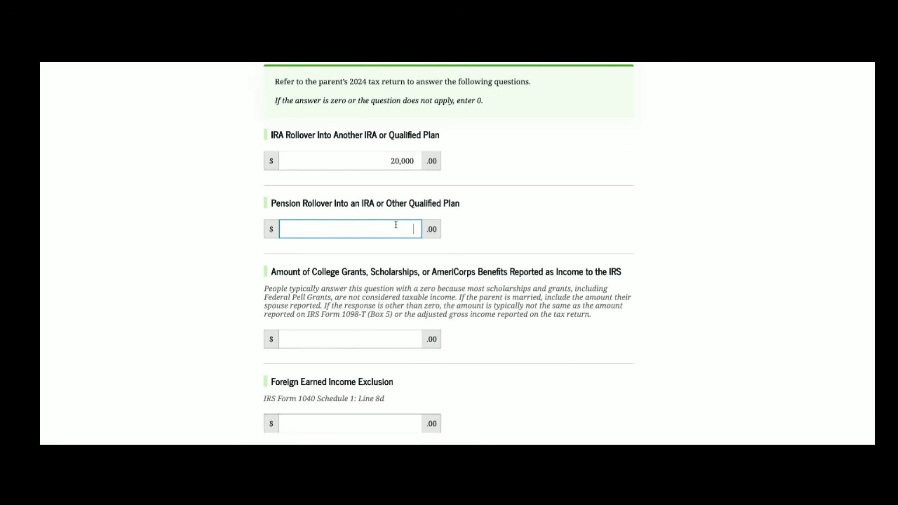
pyautogui.write('0')
pyautogui.scroll(-2, 298, 206)
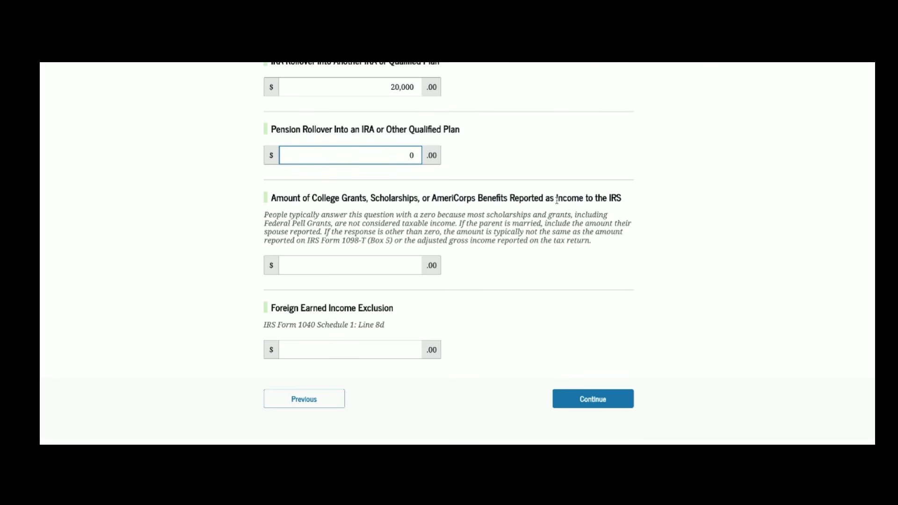
pyautogui.click(409, 262)
pyautogui.write('0')
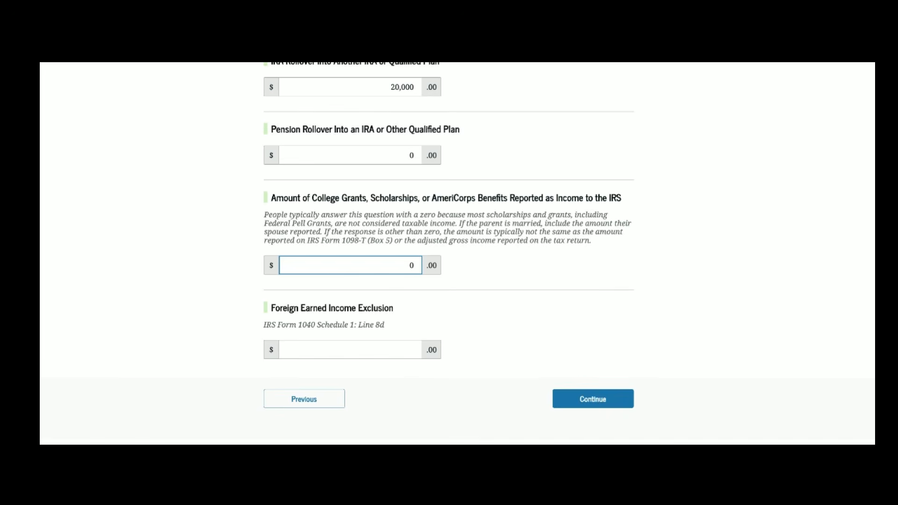
pyautogui.scroll(-1, 449, 252)
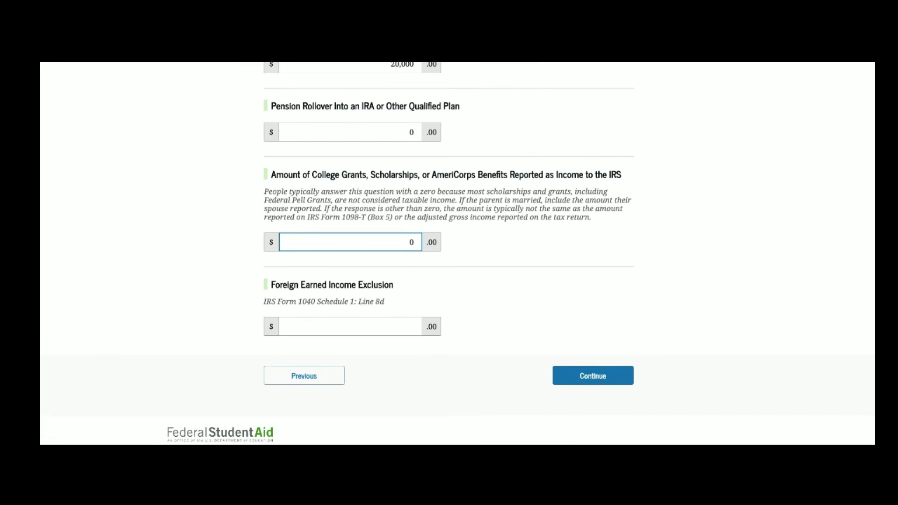
pyautogui.scroll(-1, 449, 253)
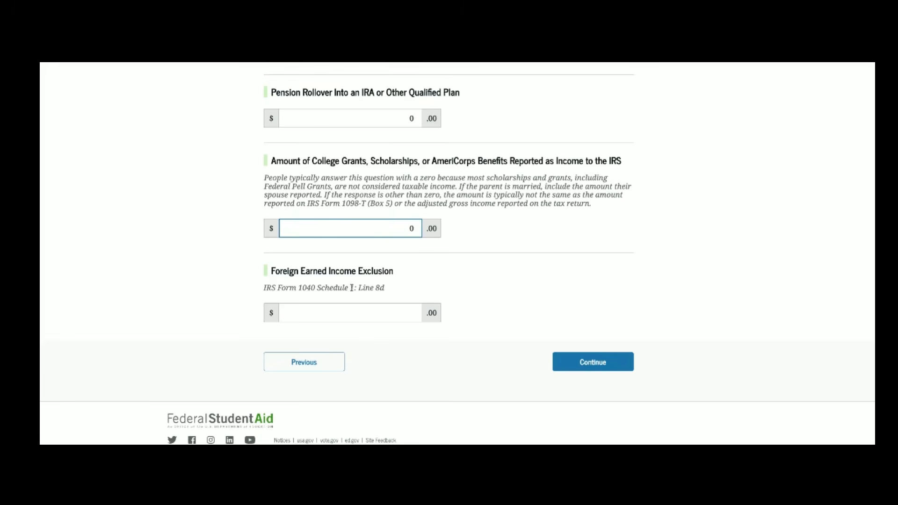
pyautogui.click(404, 317)
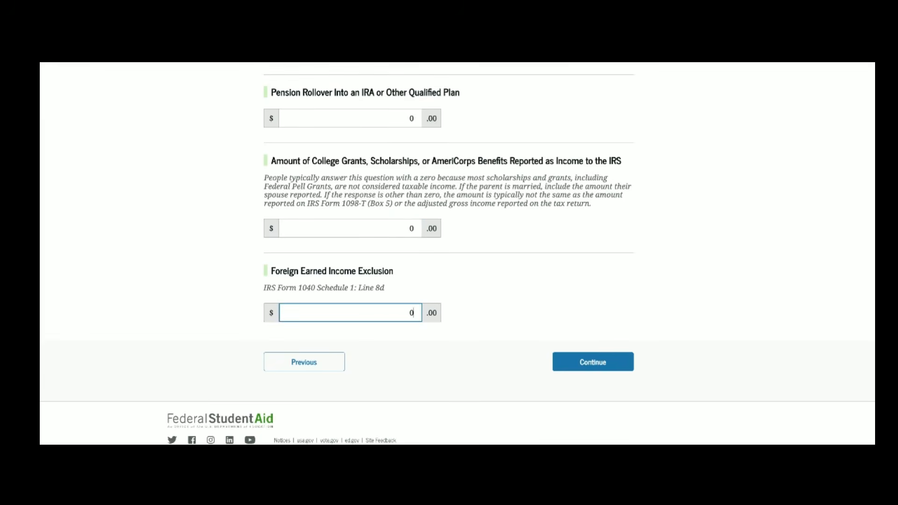
pyautogui.click(575, 357)
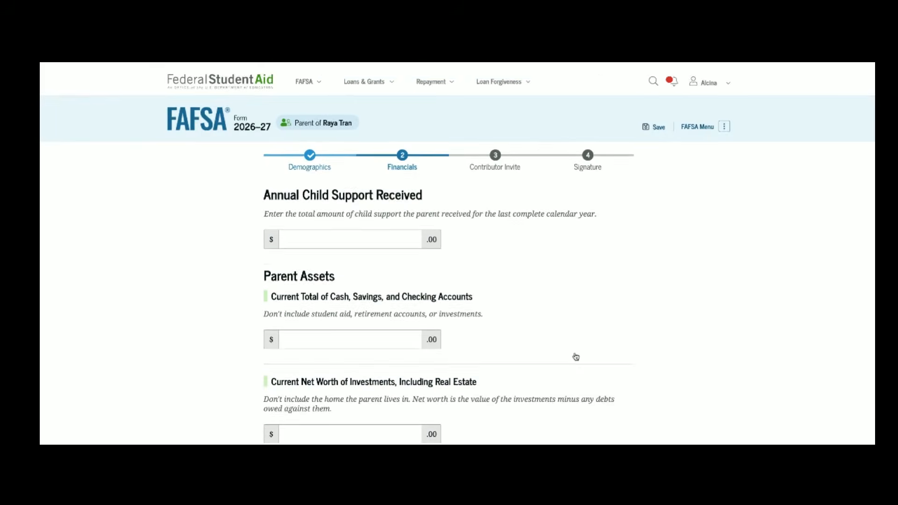
# Step: Enter parent assets: 2,000 cash, 9,000 investments, 0 businesses and investment farms
pyautogui.scroll(-2, 575, 357)
pyautogui.scroll(-1, 458, 253)
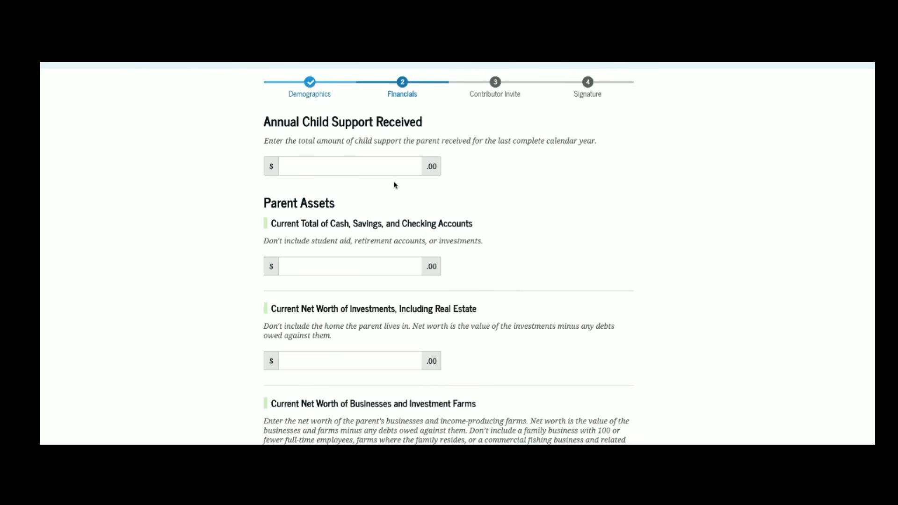
pyautogui.click(387, 169)
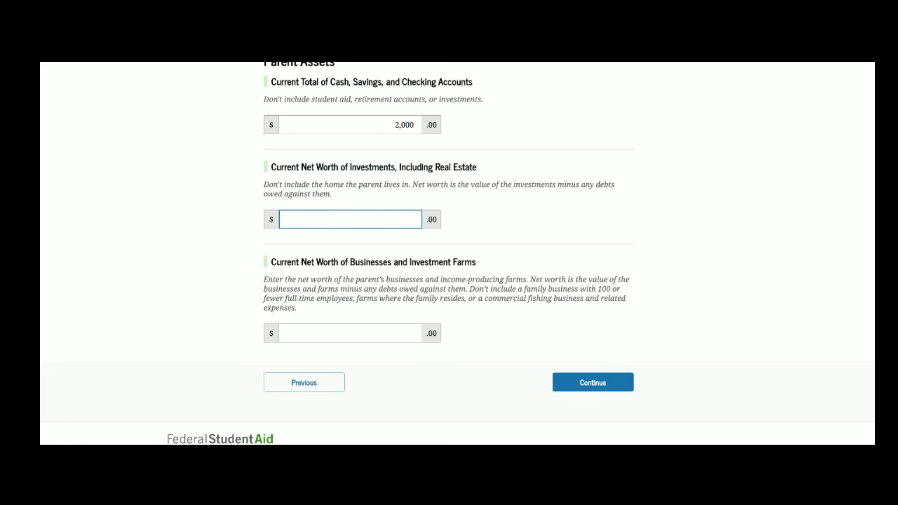
pyautogui.write('9000')
pyautogui.scroll(-1, 380, 221)
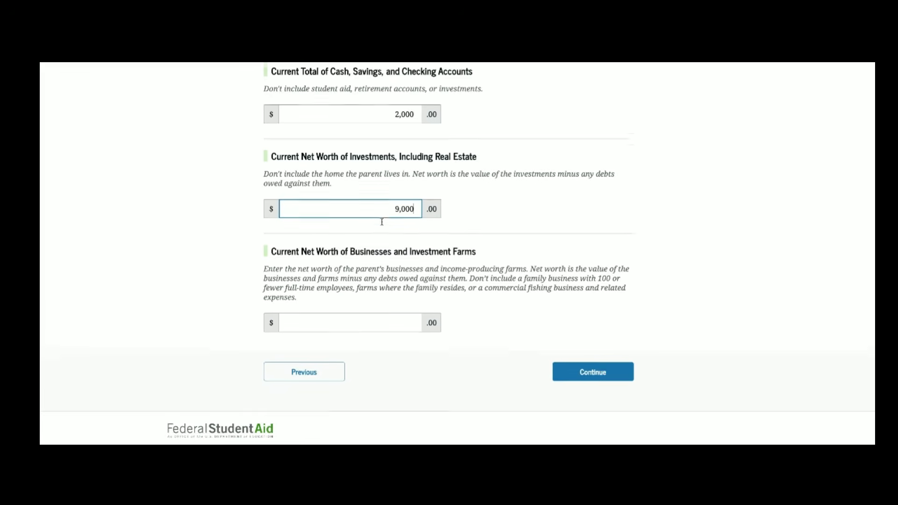
pyautogui.click(403, 307)
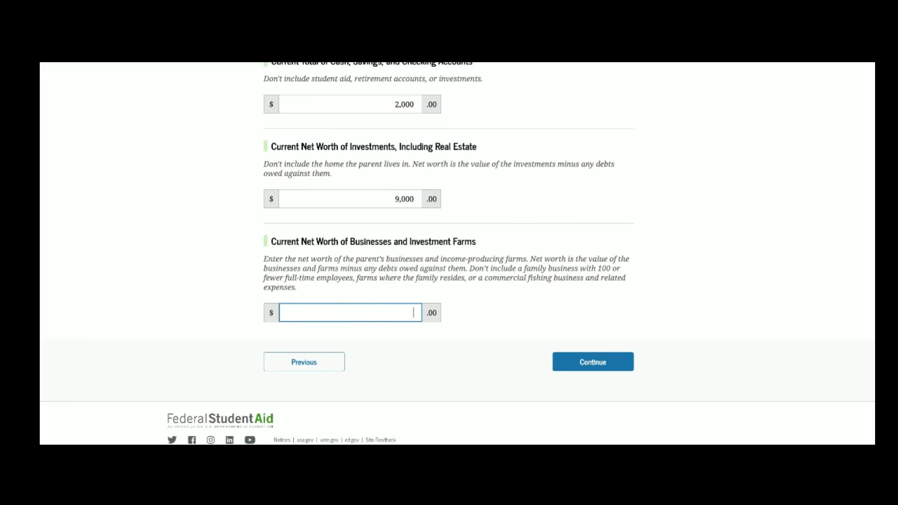
pyautogui.write('0')
pyautogui.click(591, 365)
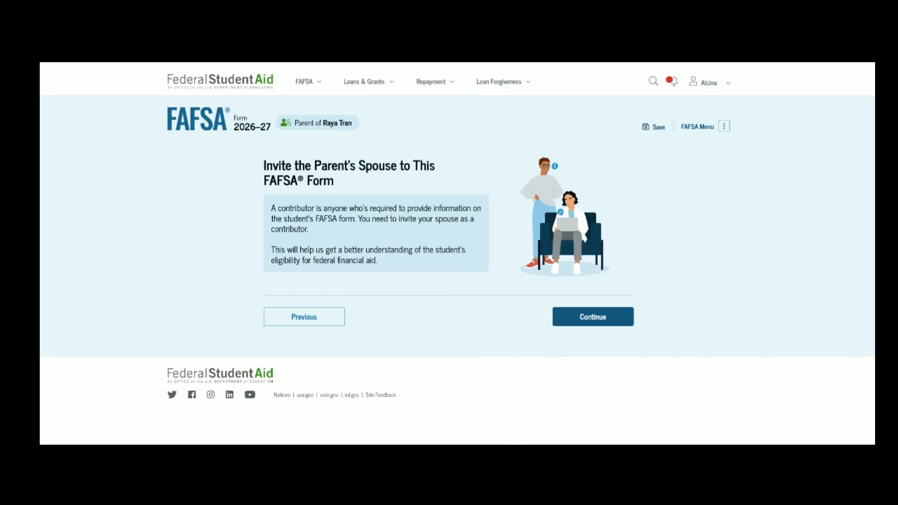
# Step: Continue past the Invite the Parent's Spouse intro and look over the invite form
pyautogui.click(592, 317)
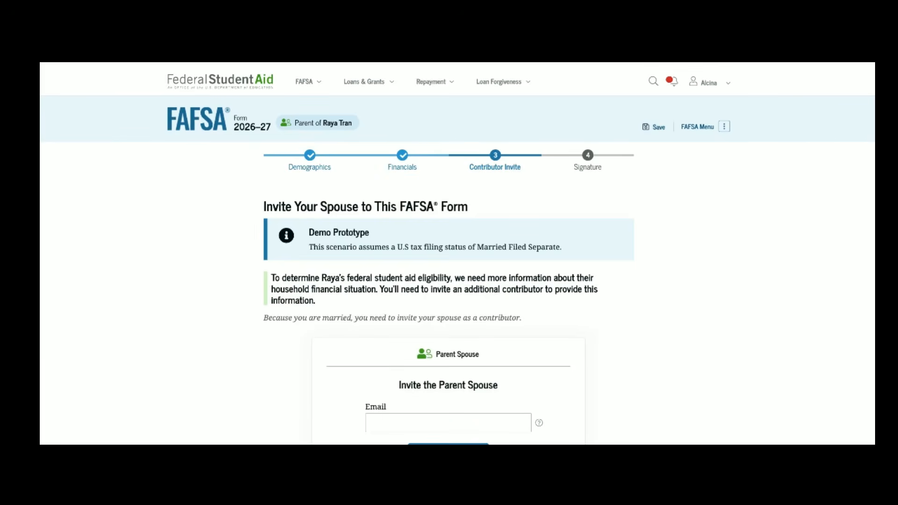
pyautogui.scroll(-1, 449, 252)
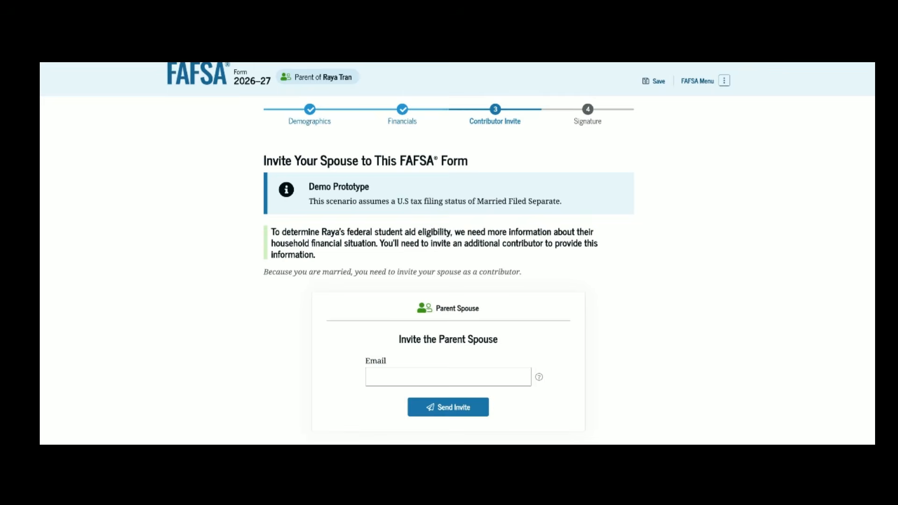
pyautogui.scroll(-1, 449, 252)
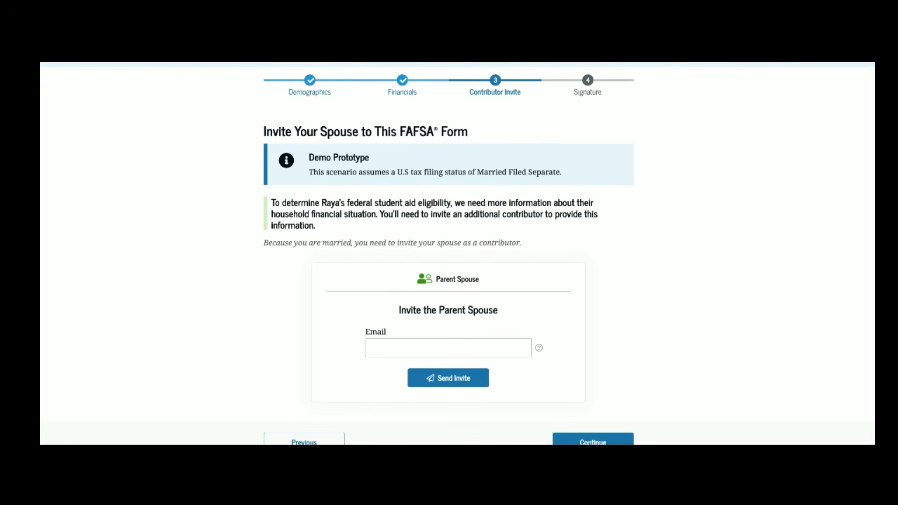
pyautogui.scroll(-1, 494, 204)
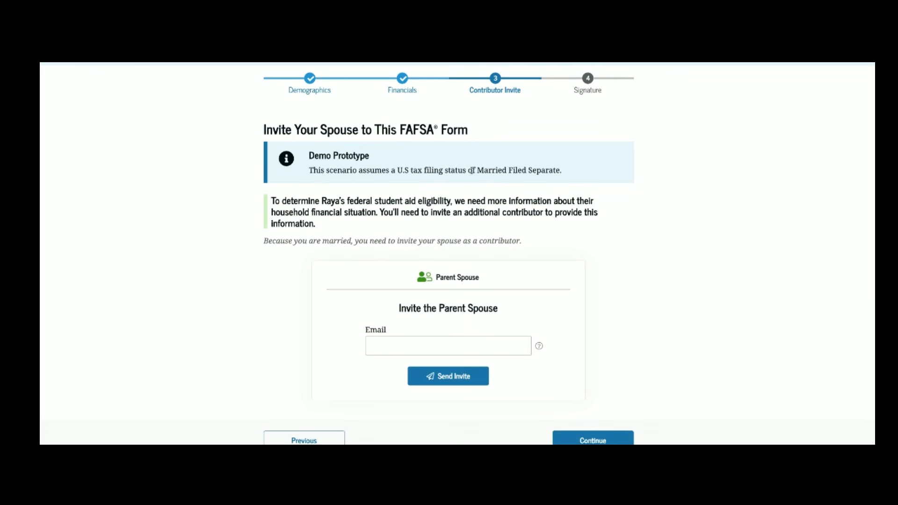
pyautogui.scroll(-1, 546, 197)
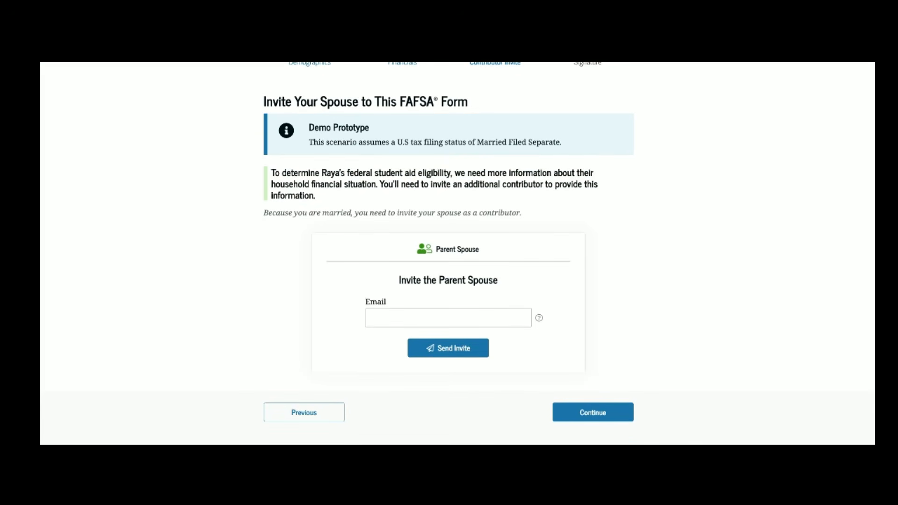
pyautogui.scroll(-2, 456, 233)
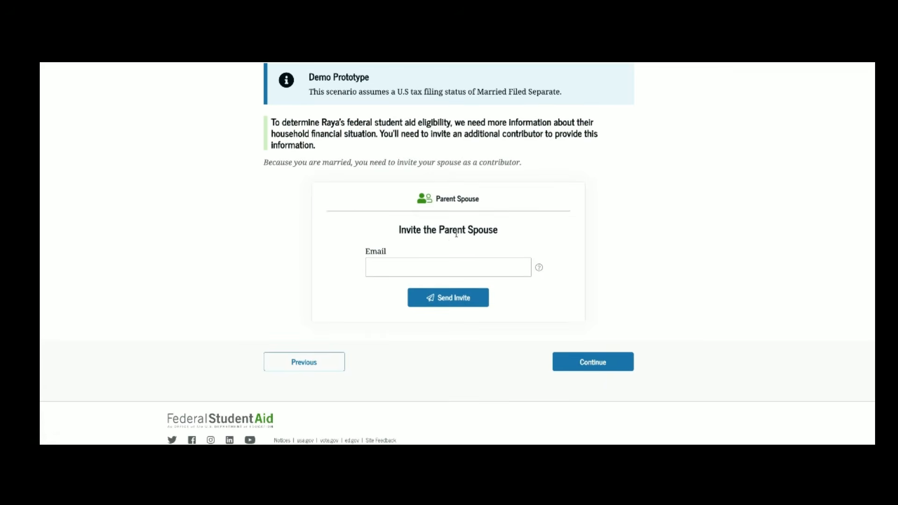
# Step: Send and confirm the contributor invitation to the spouse's e-mail address
pyautogui.click(420, 272)
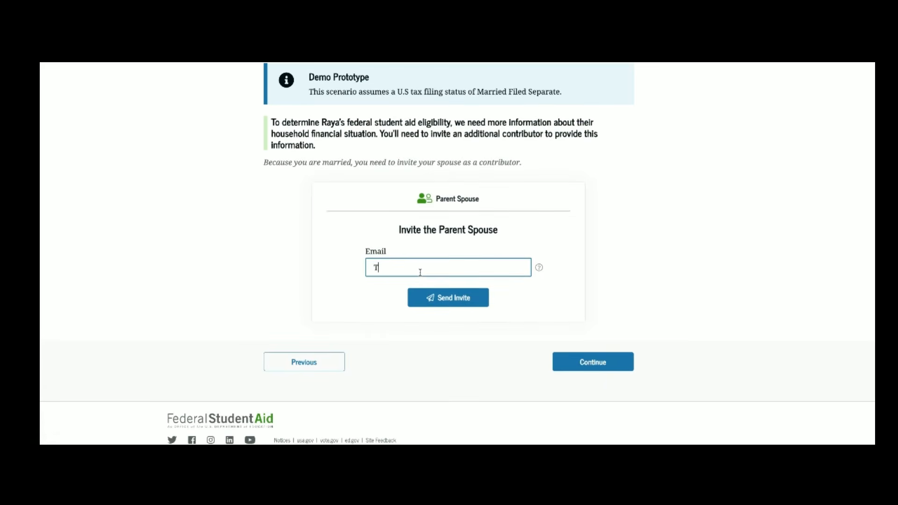
pyautogui.click(440, 306)
pyautogui.click(524, 294)
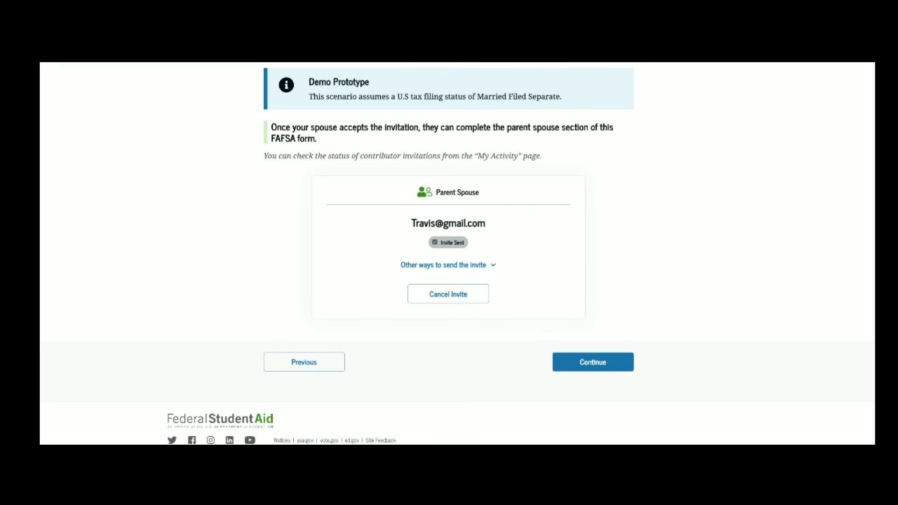
# Step: Reveal the invite link and code, then continue to the review
pyautogui.click(478, 265)
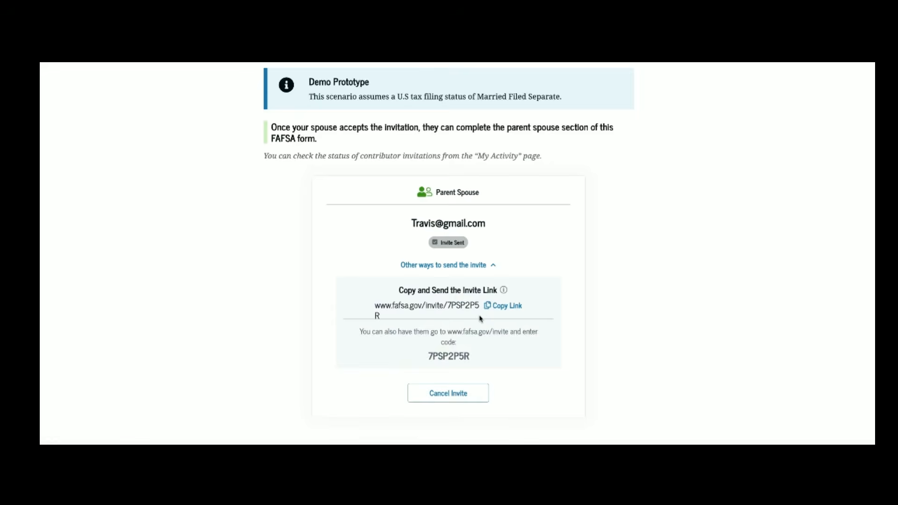
pyautogui.scroll(-1, 478, 310)
pyautogui.scroll(-3, 471, 317)
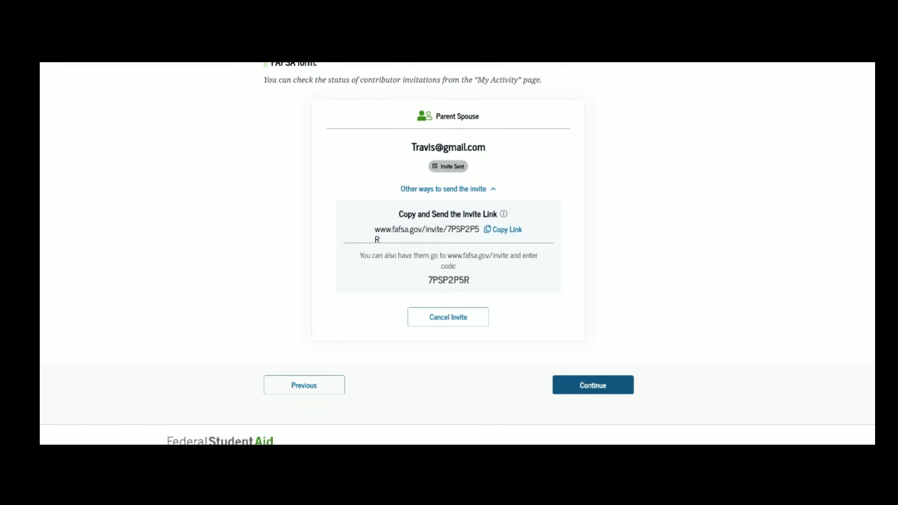
pyautogui.click(586, 386)
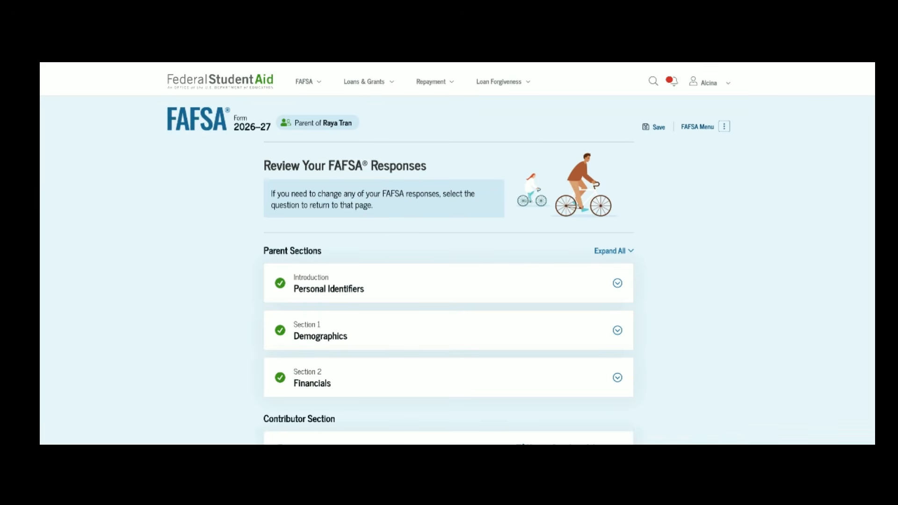
# Step: Expand and review Personal Identifiers, Demographics and Financials answers, then continue to signing
pyautogui.click(619, 286)
pyautogui.scroll(-10, 621, 290)
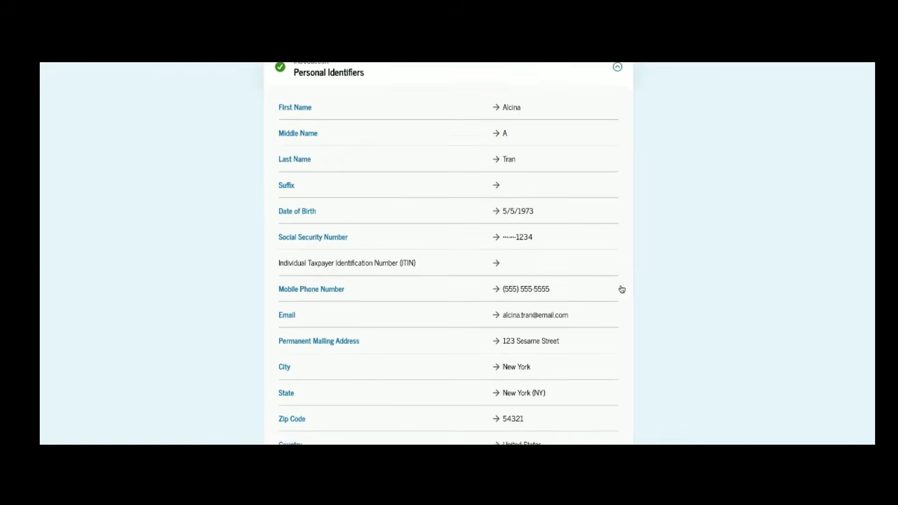
pyautogui.click(618, 176)
pyautogui.scroll(-3, 618, 177)
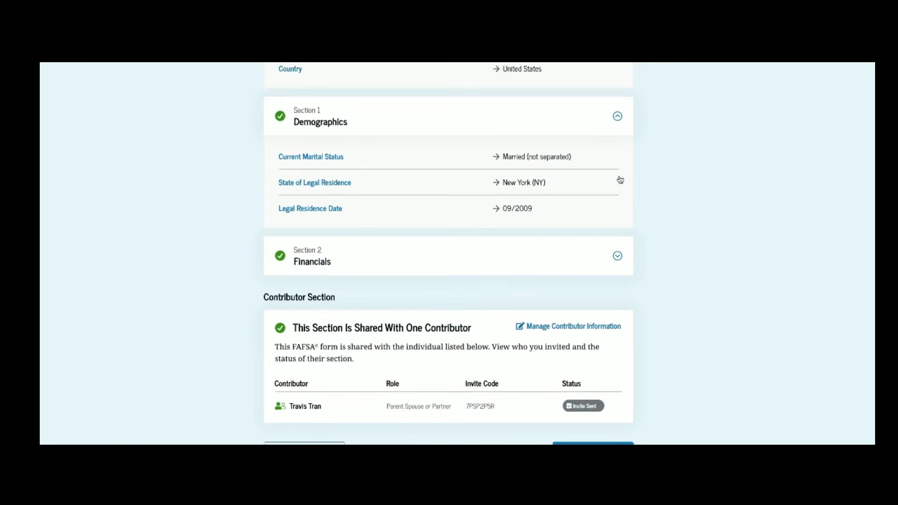
pyautogui.click(617, 234)
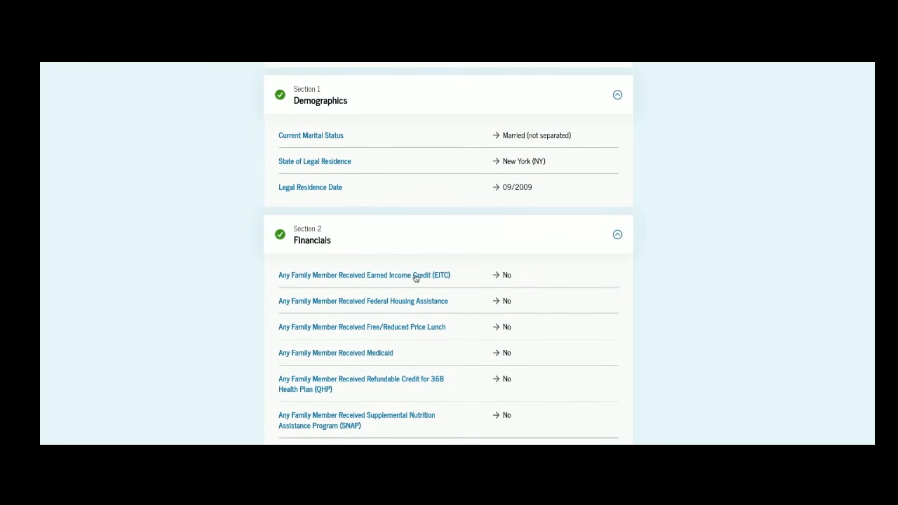
pyautogui.scroll(-8, 392, 385)
pyautogui.scroll(-11, 393, 384)
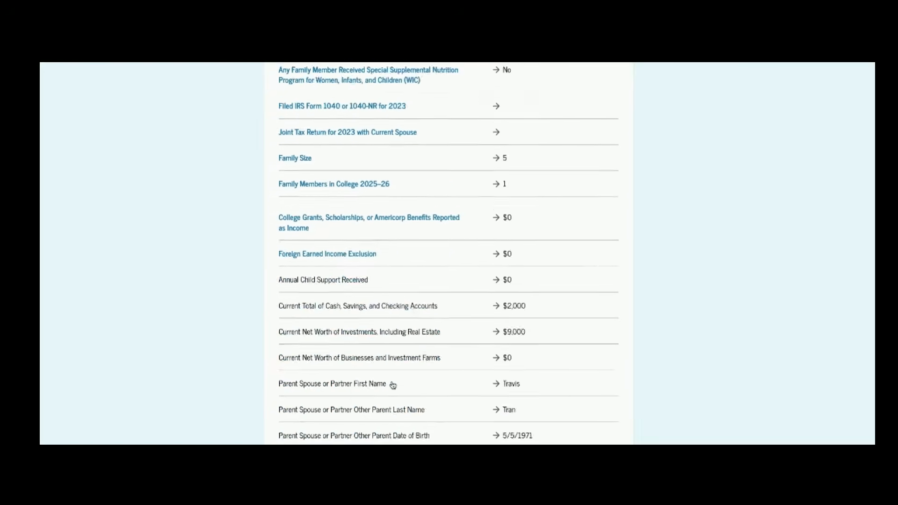
pyautogui.scroll(3, 449, 254)
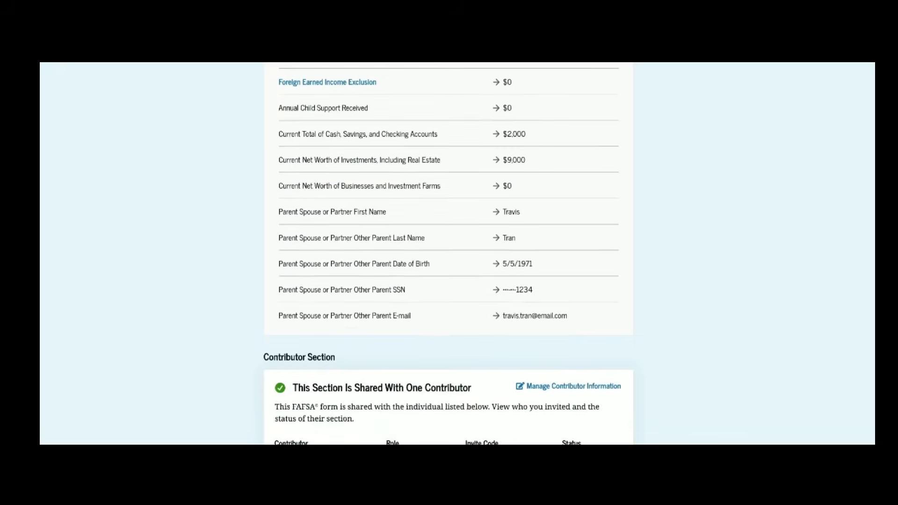
pyautogui.scroll(-3, 449, 253)
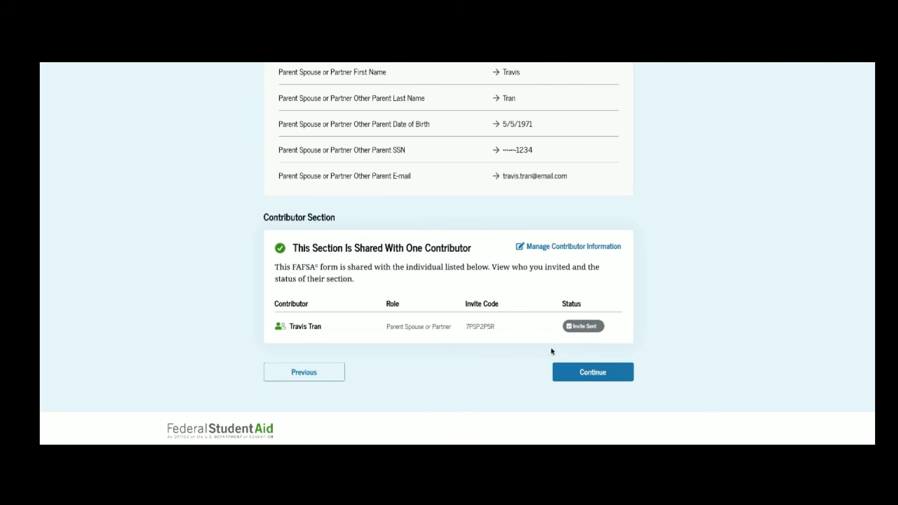
pyautogui.click(592, 372)
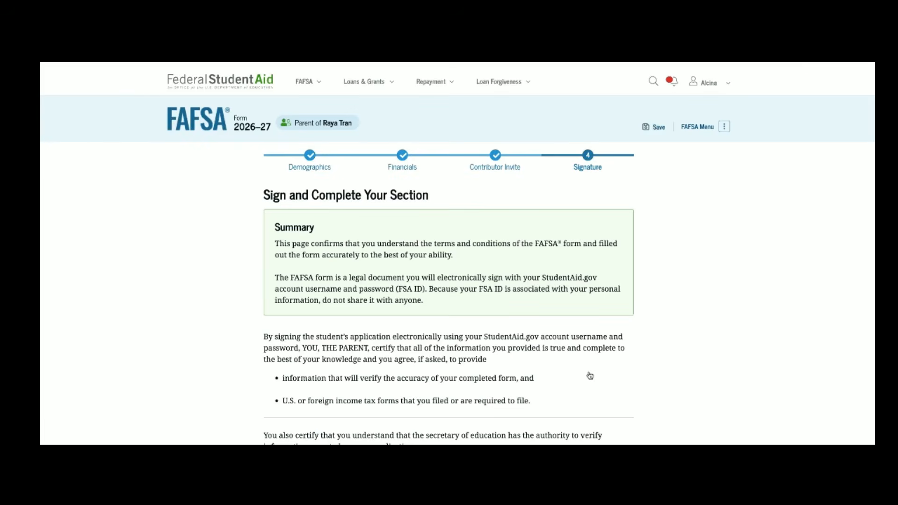
# Step: Agree to the certification terms and sign the parent's section
pyautogui.scroll(-8, 589, 375)
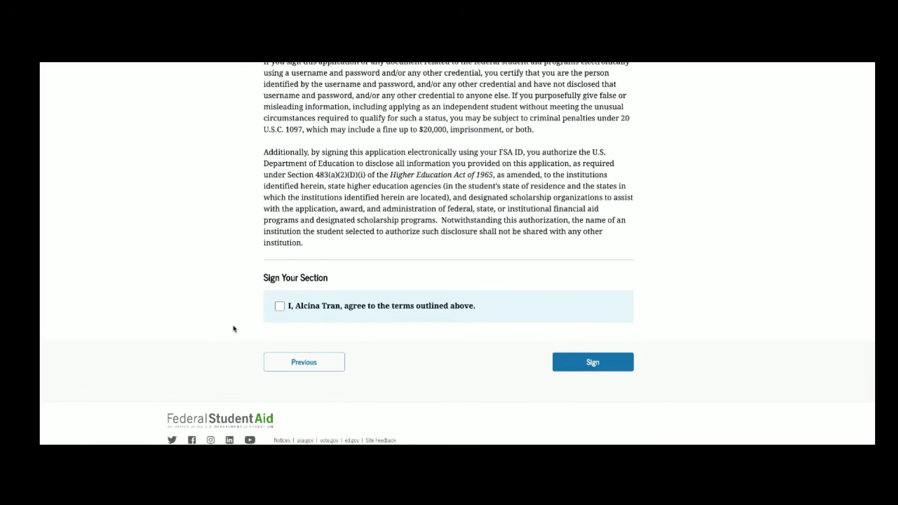
pyautogui.click(280, 308)
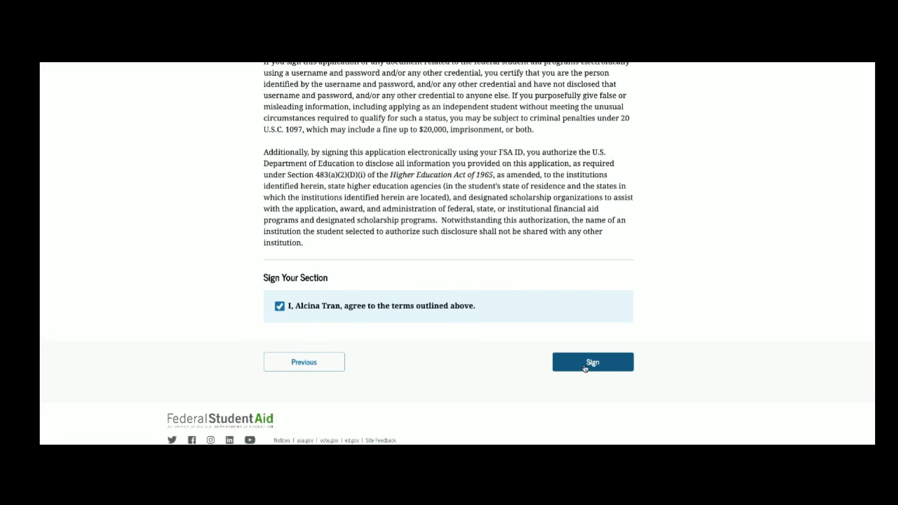
pyautogui.click(588, 367)
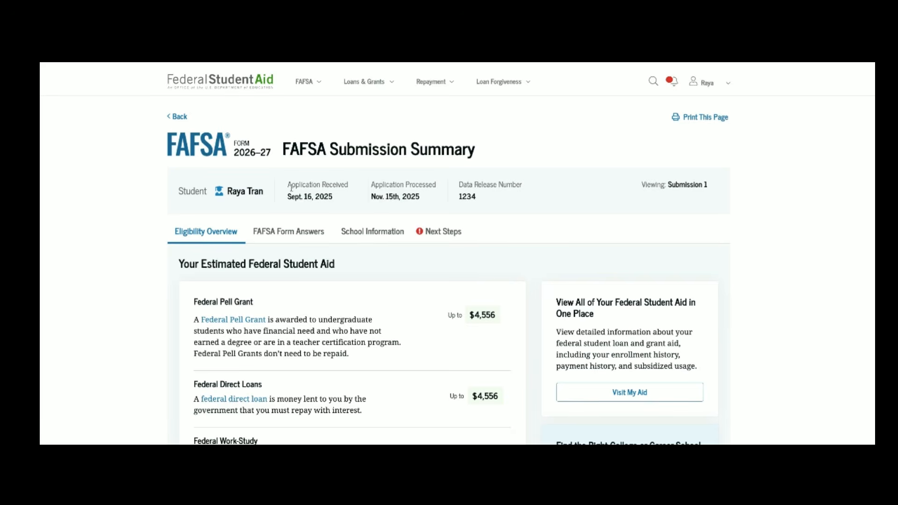
pyautogui.scroll(-1, 299, 234)
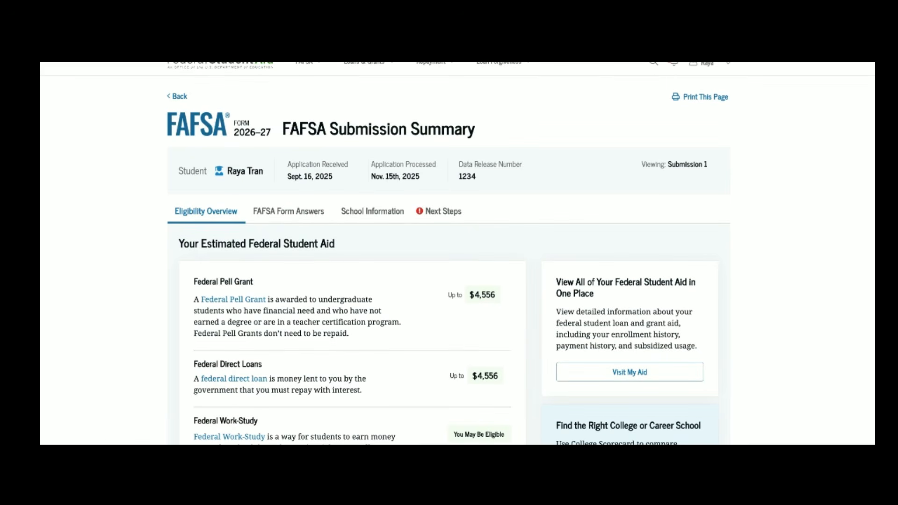
pyautogui.scroll(-4, 448, 253)
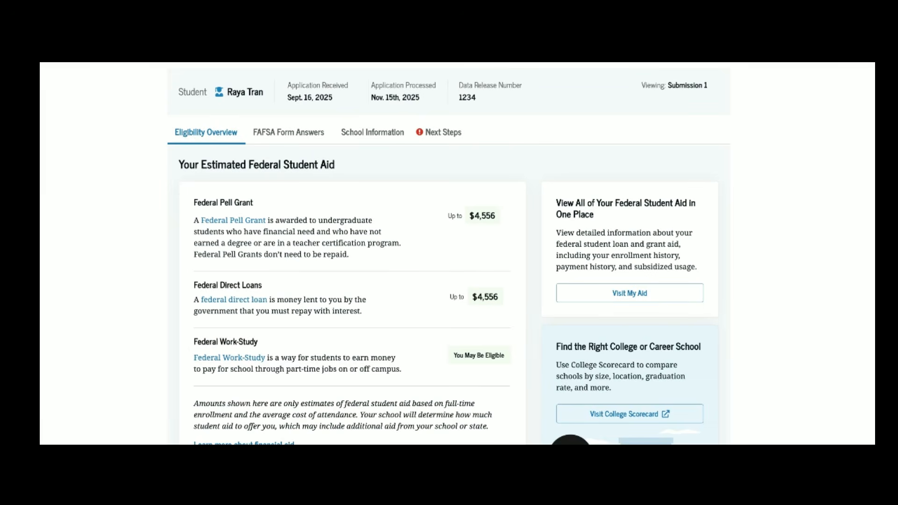
pyautogui.scroll(-5, 449, 253)
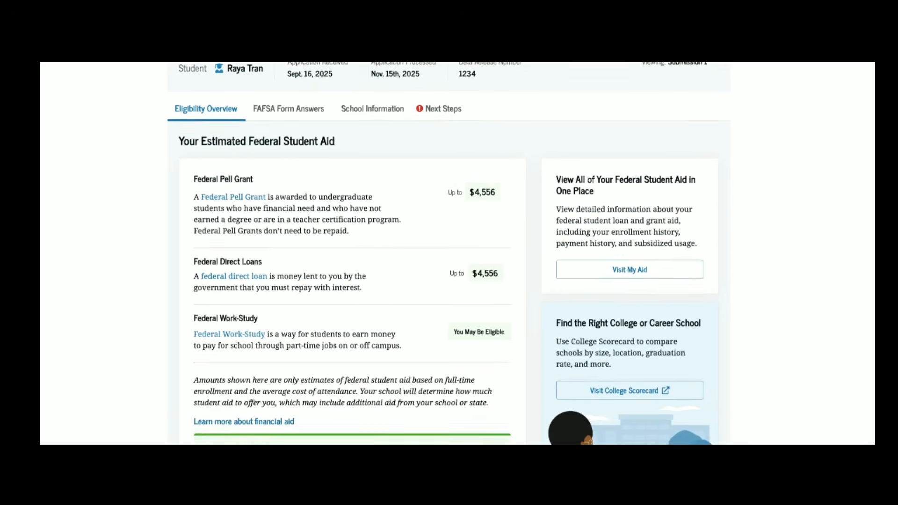
pyautogui.scroll(-4, 449, 253)
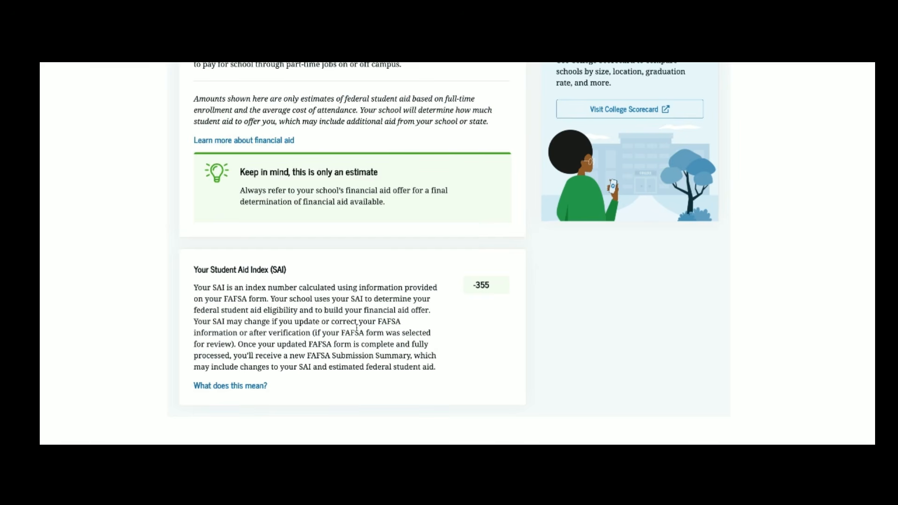
pyautogui.scroll(10, 356, 327)
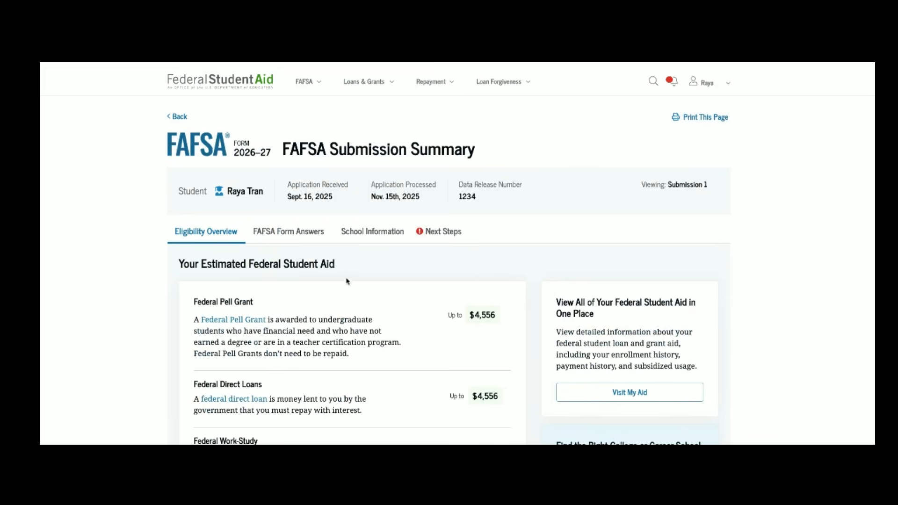
# Step: Show the FAFSA Form Answers and collapse every student section from Personal Identifiers through Financials
pyautogui.click(310, 238)
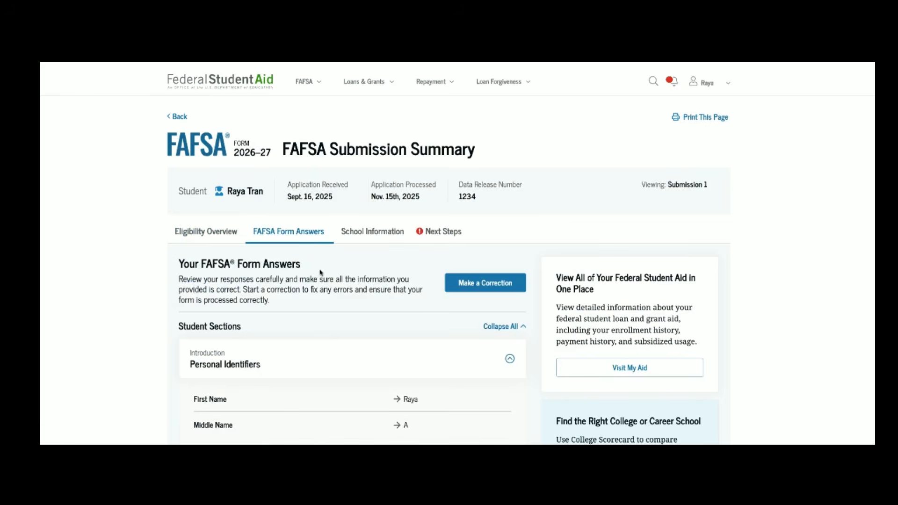
pyautogui.scroll(-5, 333, 330)
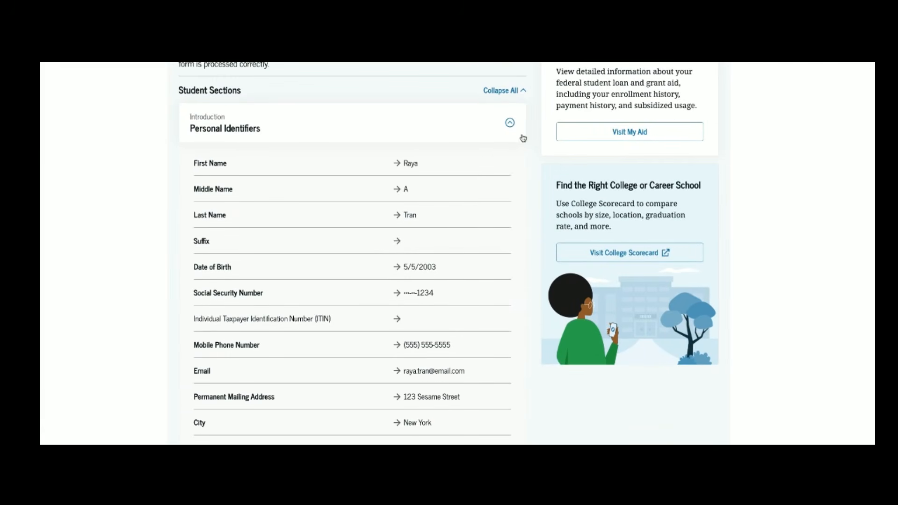
pyautogui.click(513, 92)
pyautogui.scroll(-4, 341, 321)
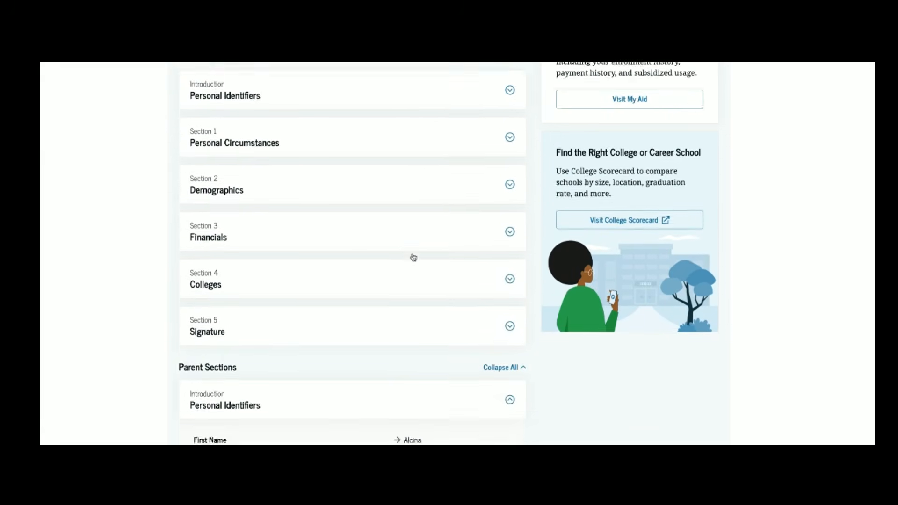
pyautogui.scroll(7, 328, 343)
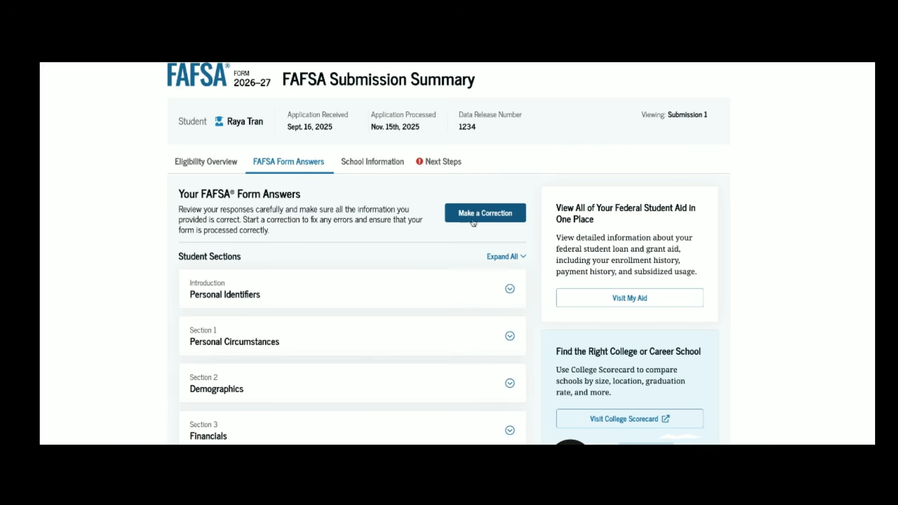
pyautogui.scroll(1, 421, 197)
# Step: Review the School Information comparison of the listed schools
pyautogui.click(391, 185)
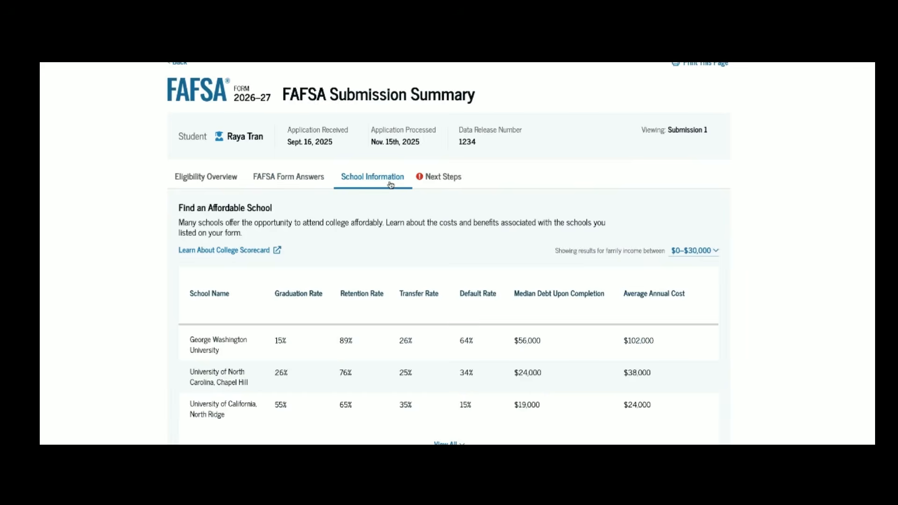
pyautogui.scroll(-1, 386, 276)
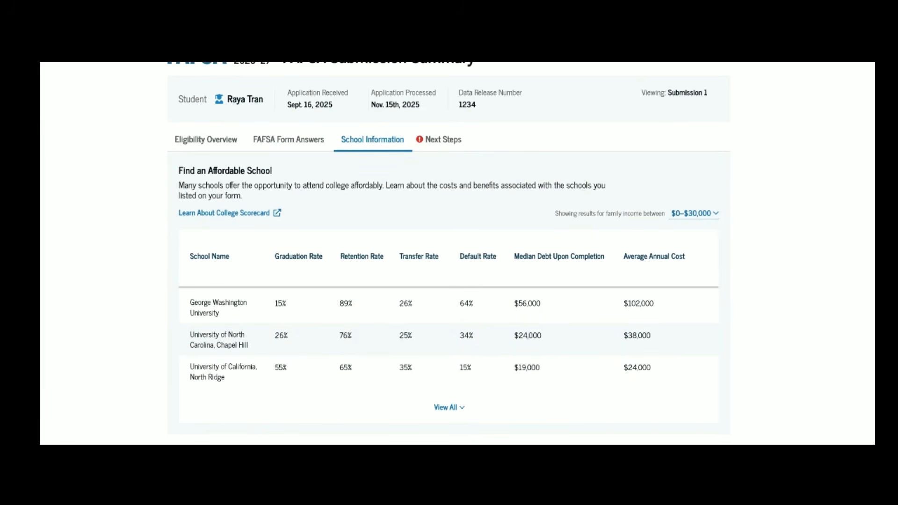
pyautogui.scroll(2, 442, 203)
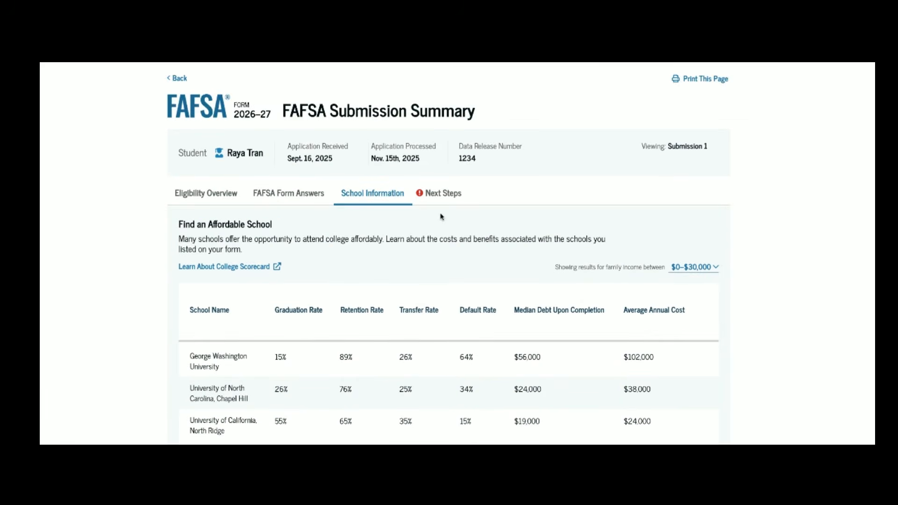
# Step: Look over the recommended Next Steps checklist
pyautogui.click(442, 193)
pyautogui.scroll(-3, 443, 203)
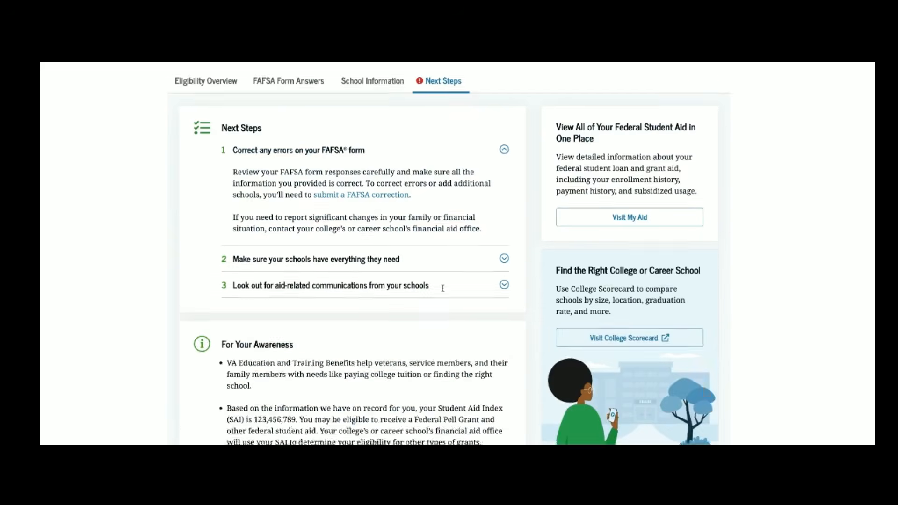
pyautogui.scroll(4, 370, 185)
# Step: Review the Parent Sections of the form answers, with every benefit question answered No
pyautogui.click(310, 232)
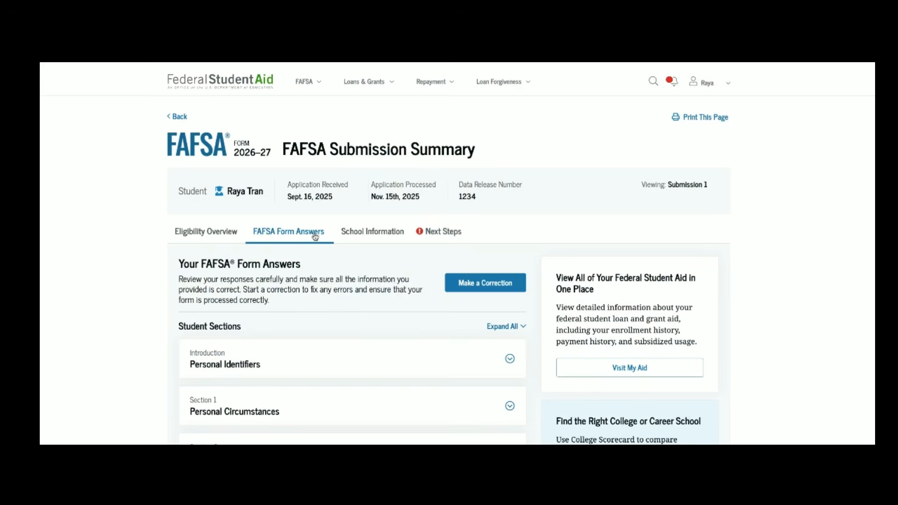
pyautogui.scroll(-1, 452, 342)
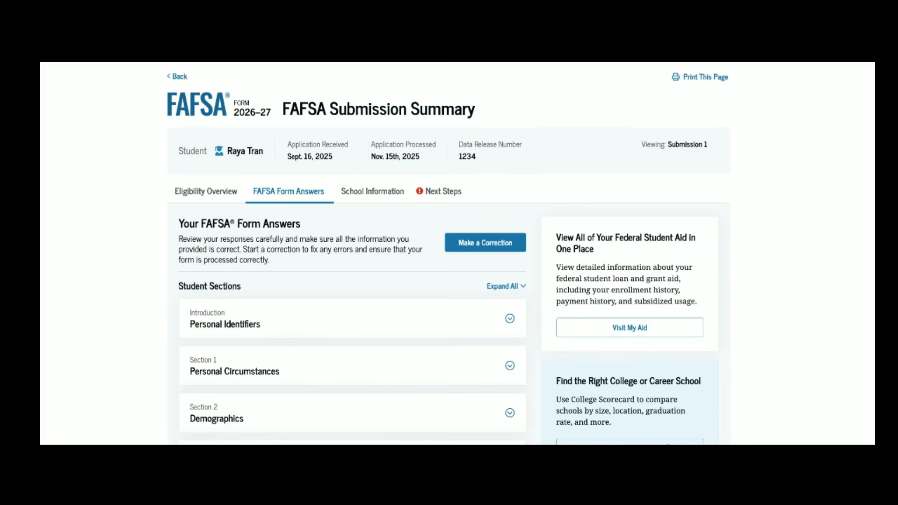
pyautogui.scroll(-2, 448, 255)
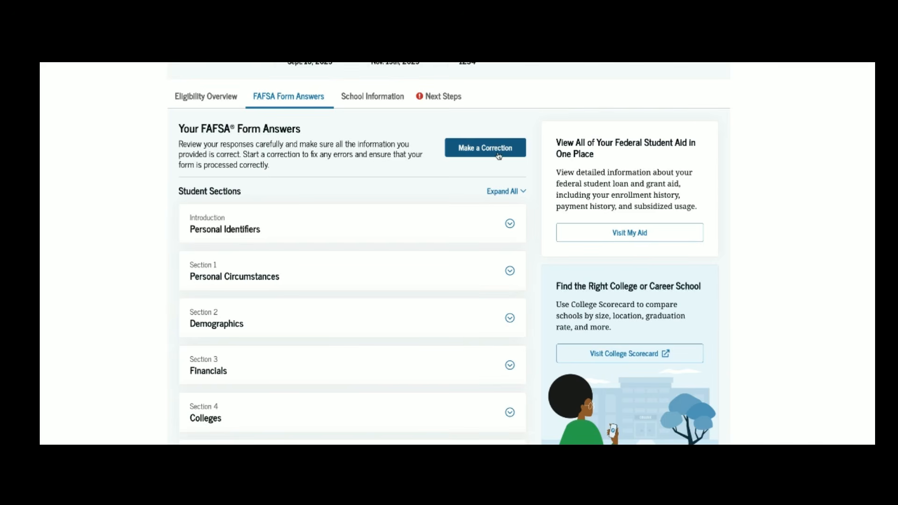
pyautogui.scroll(-16, 449, 253)
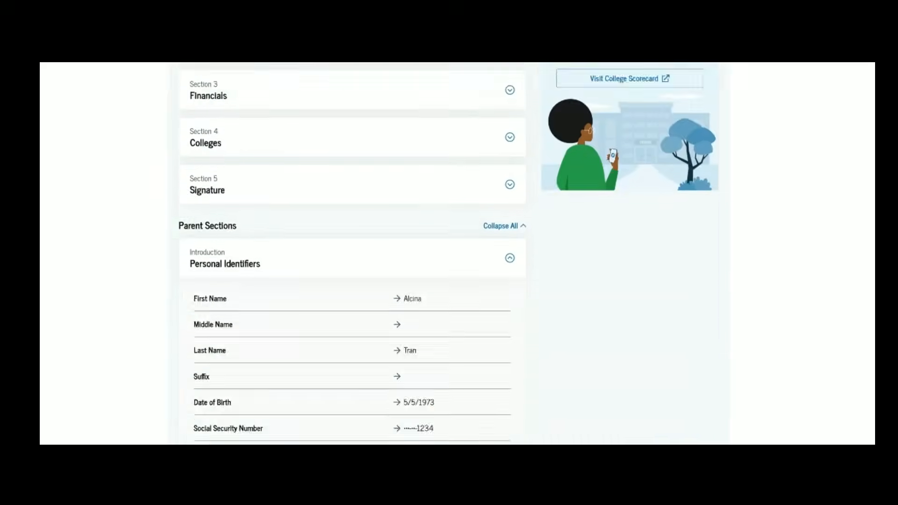
pyautogui.scroll(-5, 352, 253)
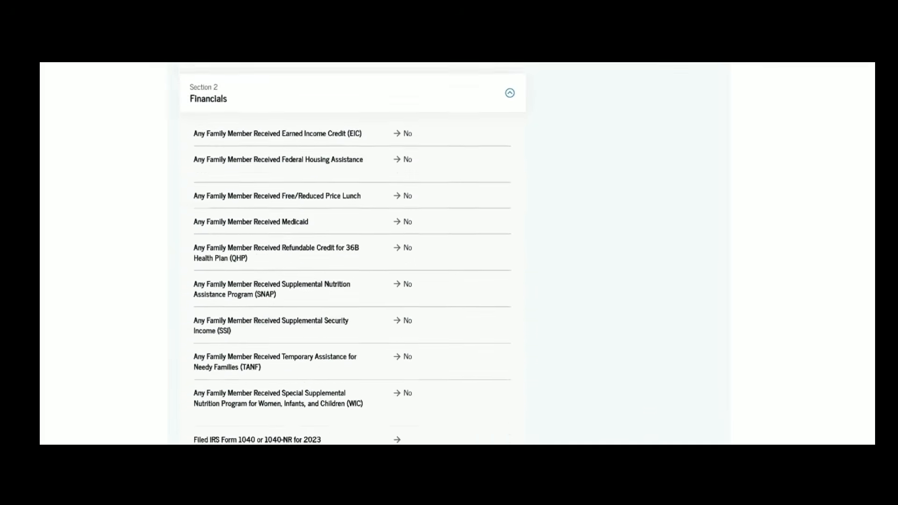
pyautogui.scroll(12, 352, 253)
pyautogui.scroll(10, 494, 289)
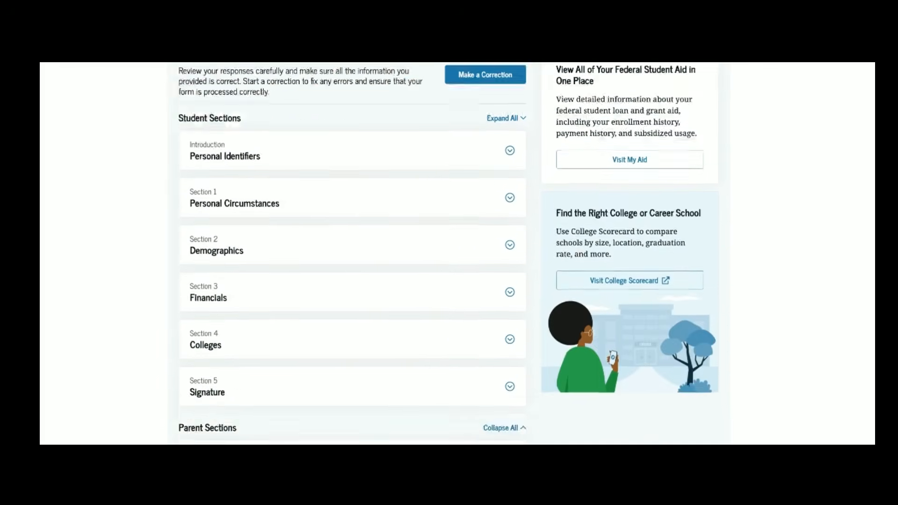